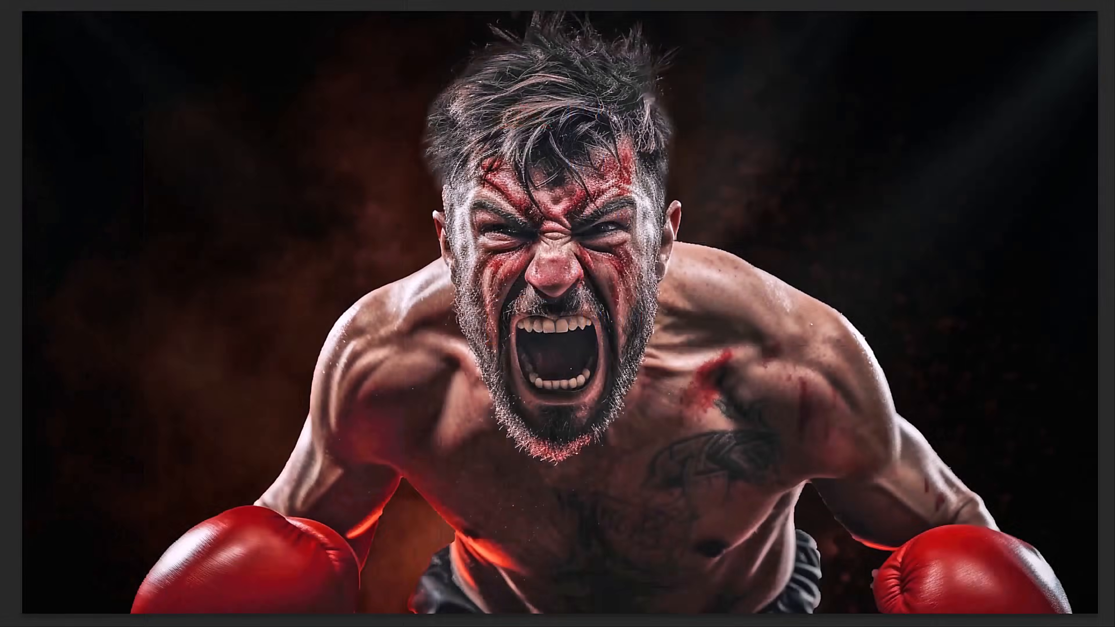
# - Load the saved Alpha 1 channel as a selection around the boxer, deselect it and return to the layers
pyautogui.keyDown('ctrl'); pyautogui.click(532, 330); pyautogui.keyUp('ctrl')
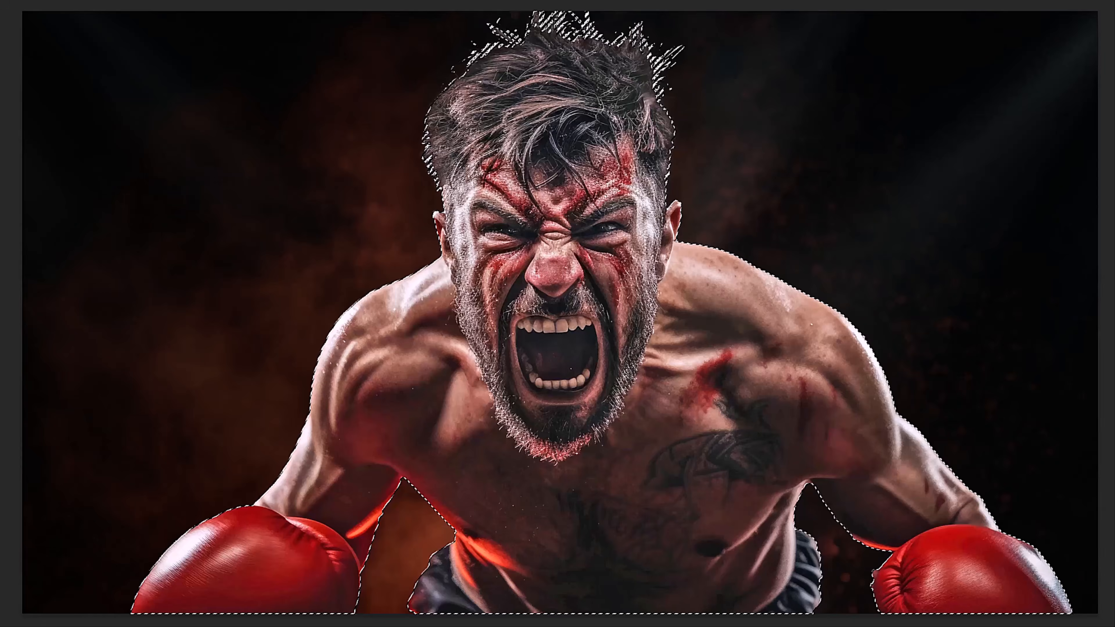
pyautogui.hotkey('ctrl', 'd')
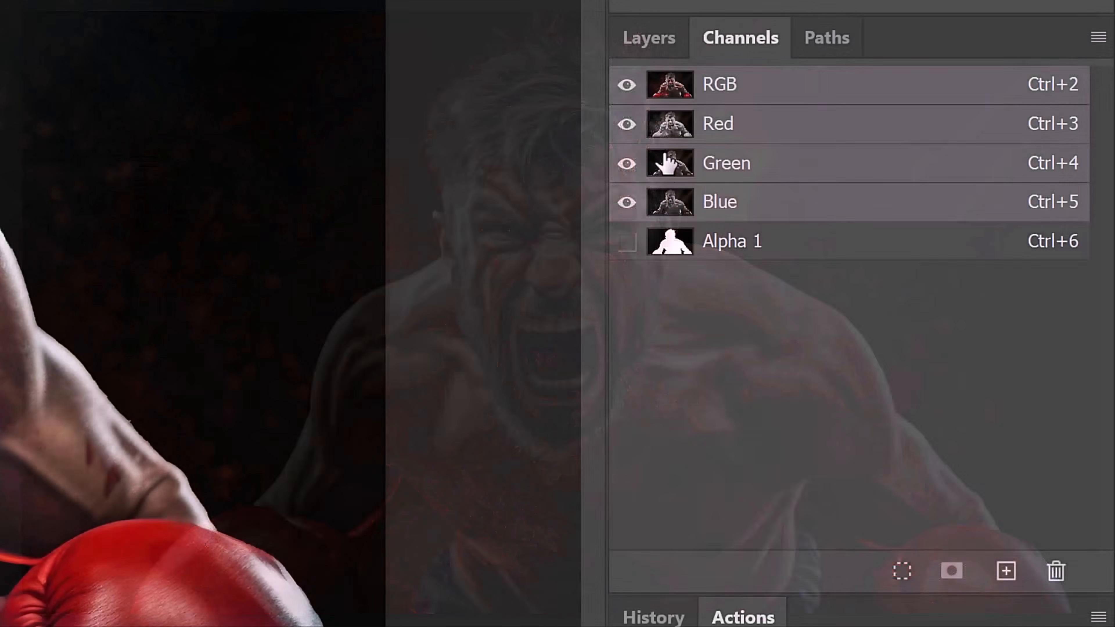
pyautogui.click(648, 40)
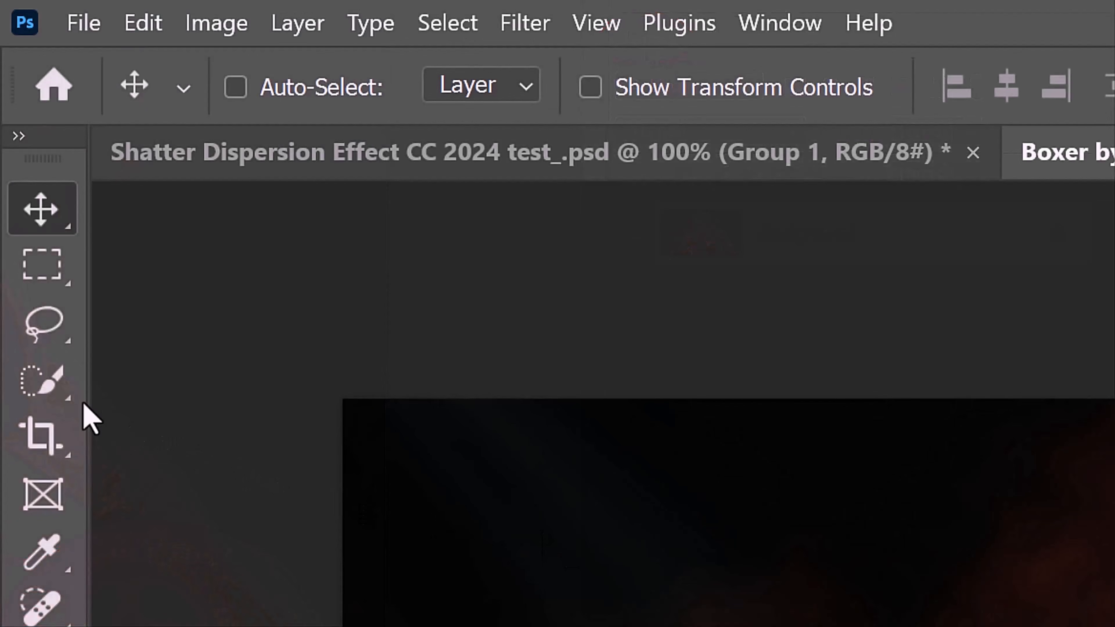
# - Select the boxer with Select Subject, clean up the areas between torso and arms with Quick Selection, and check the result in Quick Mask
pyautogui.click(42, 380)
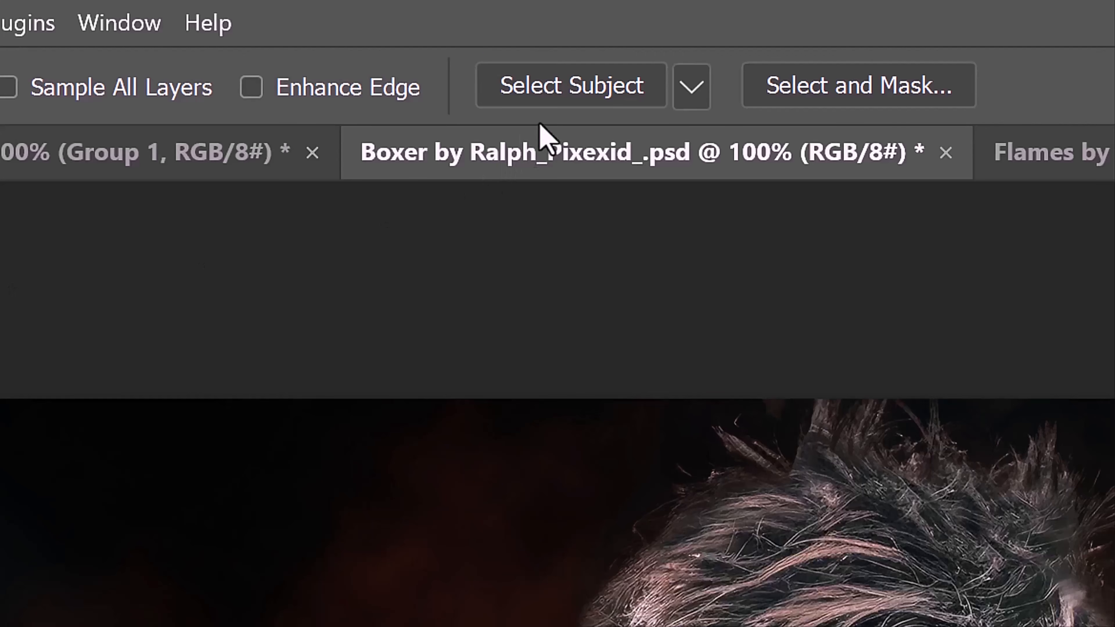
pyautogui.click(585, 84)
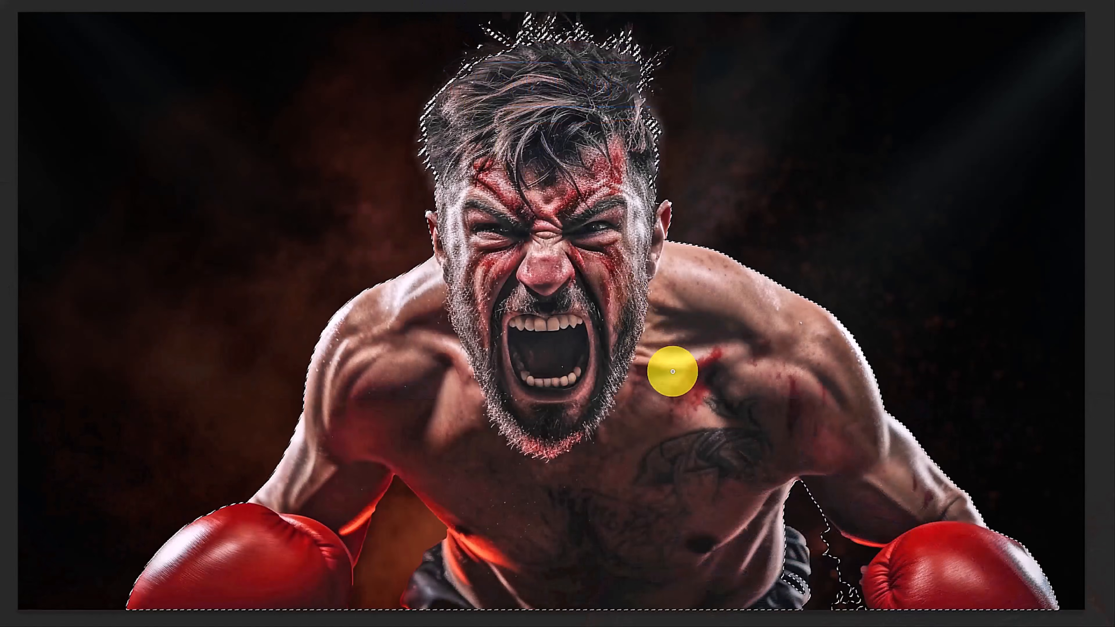
pyautogui.moveTo(781, 532)
pyautogui.mouseDown()
pyautogui.moveTo(796, 542)
pyautogui.moveTo(804, 577)
pyautogui.moveTo(791, 610)
pyautogui.moveTo(772, 600)
pyautogui.mouseUp()
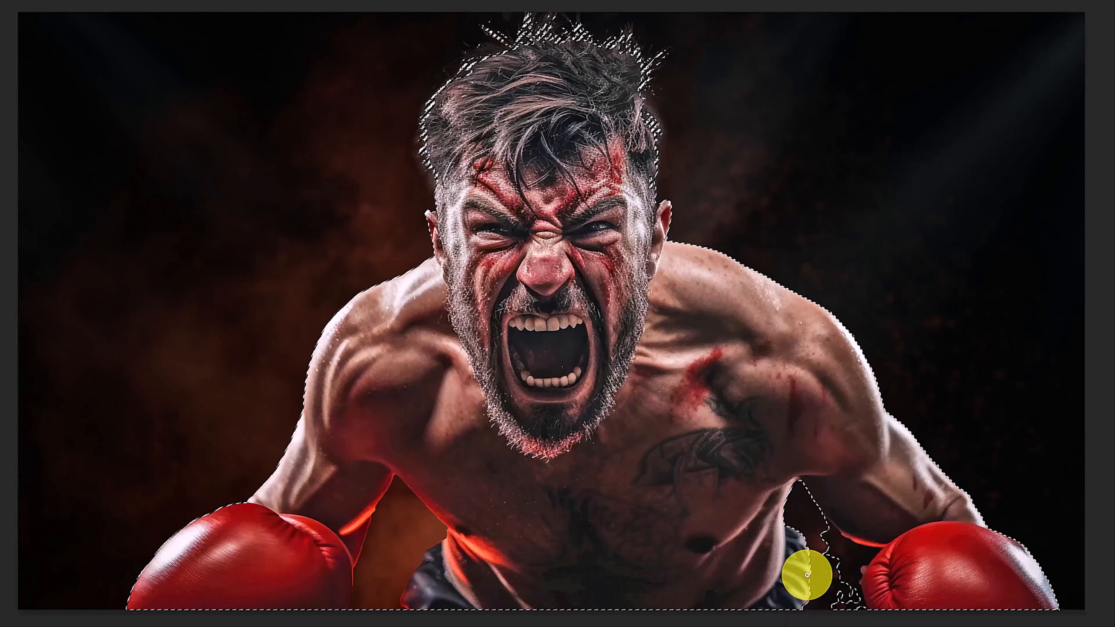
pyautogui.press('alt')
pyautogui.moveTo(816, 518); pyautogui.dragTo(850, 556)
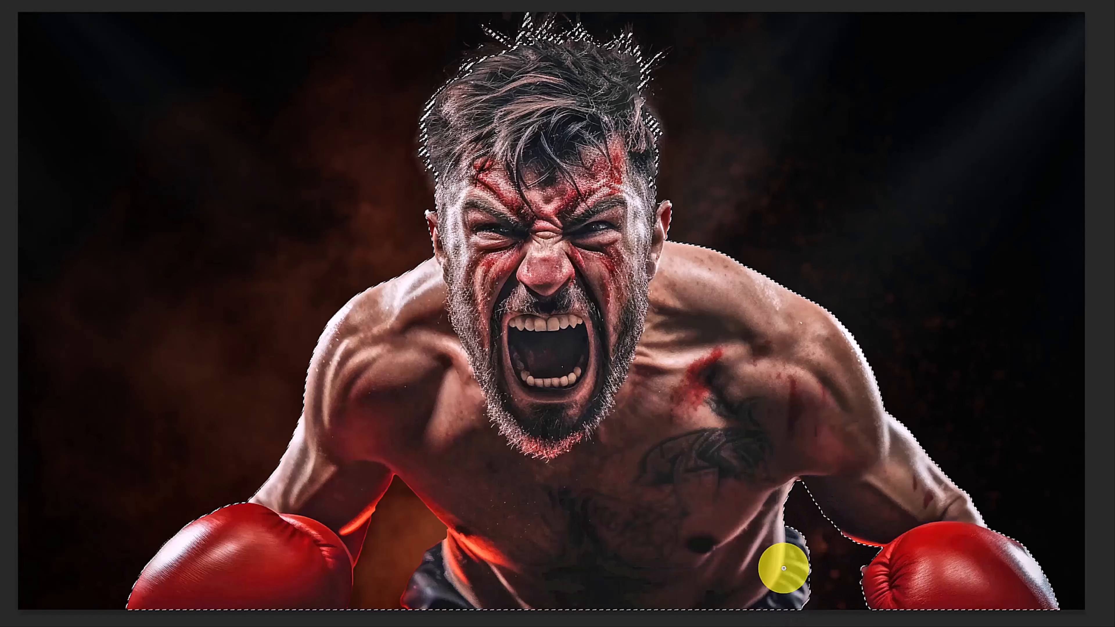
pyautogui.moveTo(398, 543)
pyautogui.mouseDown()
pyautogui.moveTo(404, 512)
pyautogui.moveTo(382, 577)
pyautogui.moveTo(401, 538)
pyautogui.moveTo(392, 550)
pyautogui.moveTo(373, 523)
pyautogui.moveTo(356, 546)
pyautogui.moveTo(346, 527)
pyautogui.moveTo(342, 543)
pyautogui.moveTo(442, 550)
pyautogui.moveTo(417, 596)
pyautogui.moveTo(444, 585)
pyautogui.mouseUp()
pyautogui.press('q')
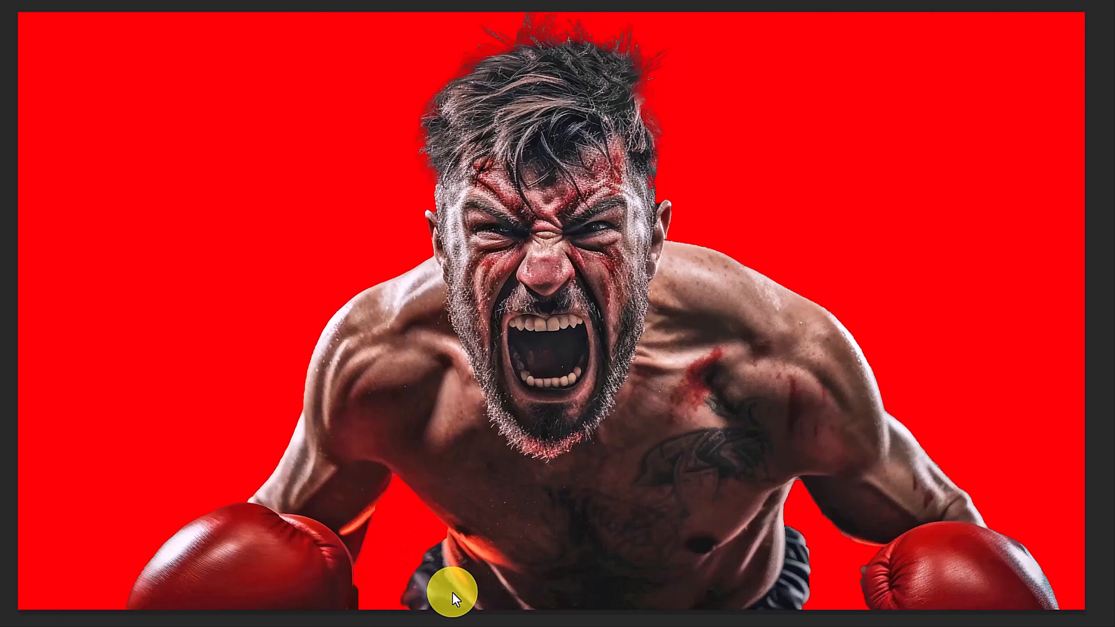
pyautogui.press('q')
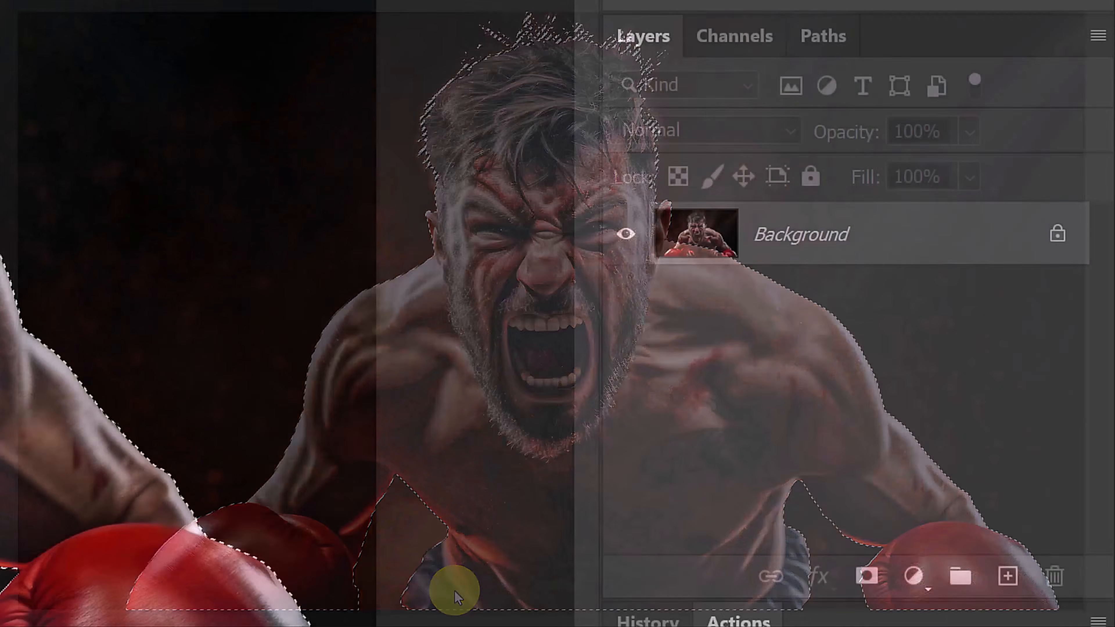
# - Copy the selected boxer to a new layer, duplicate that layer and hide the duplicate, Layer 1 copy
pyautogui.hotkey('ctrl', 'j')
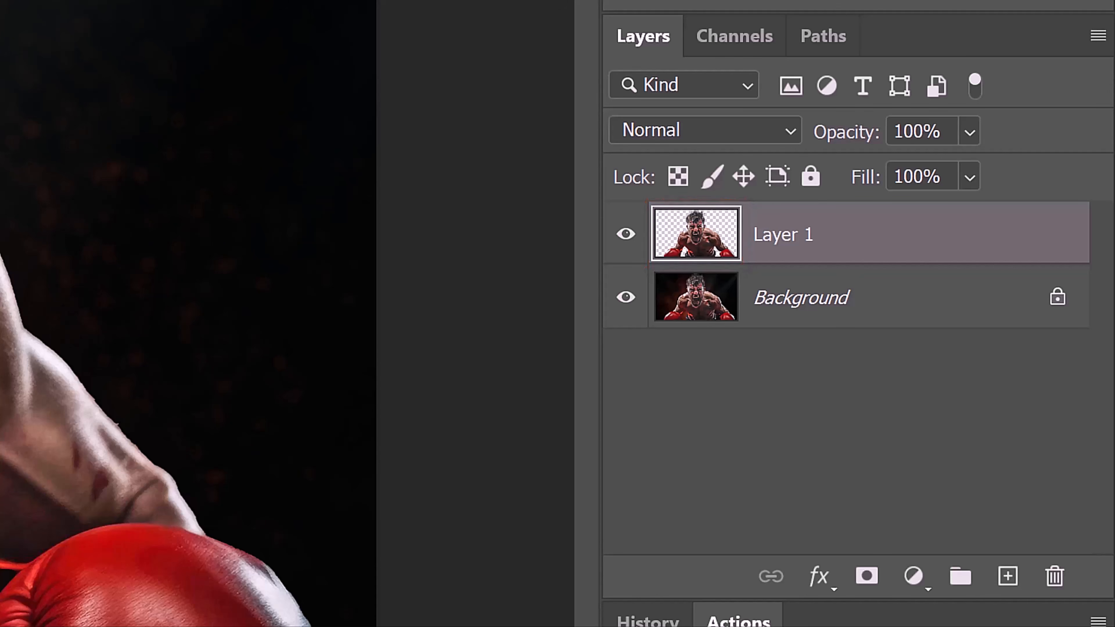
pyautogui.hotkey('ctrl', 'j')
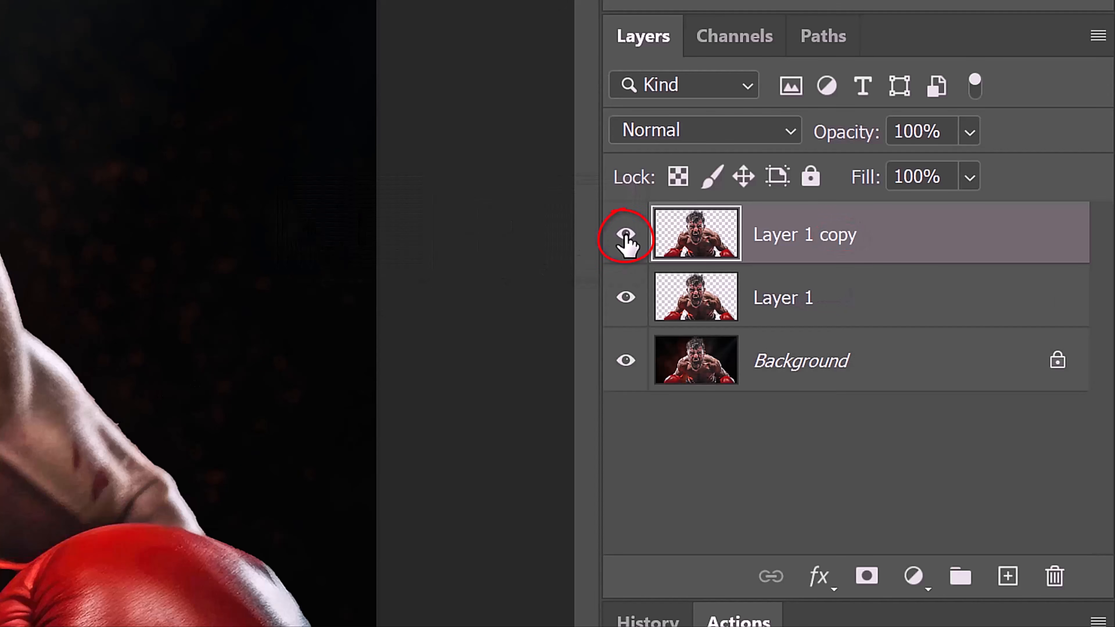
pyautogui.click(626, 235)
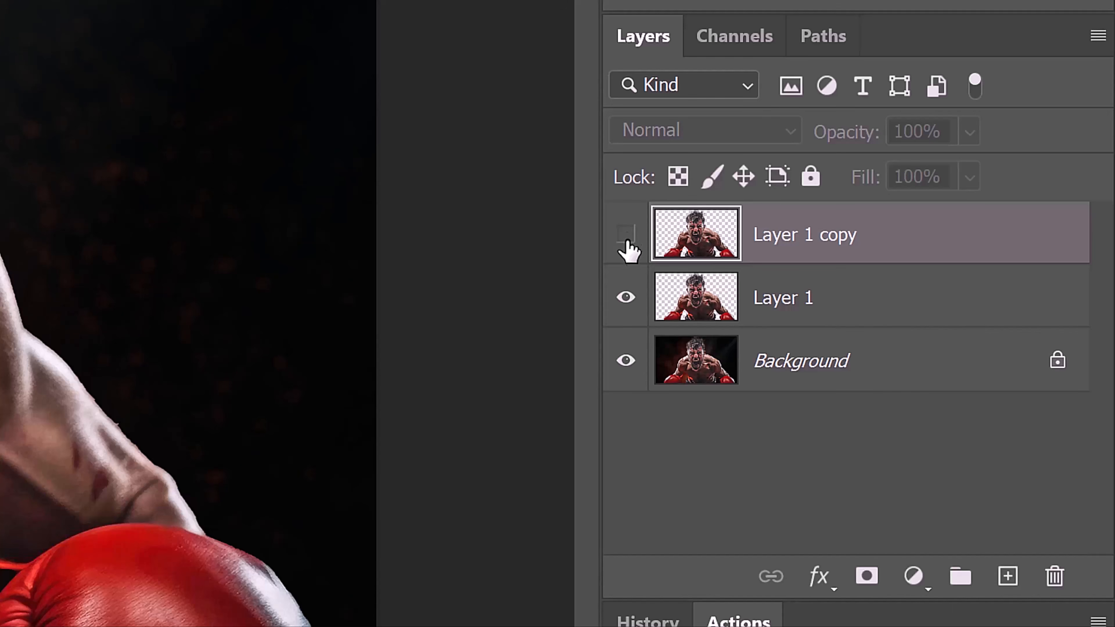
# - Add a new layer directly above the Background and fill it with black
pyautogui.click(693, 373)
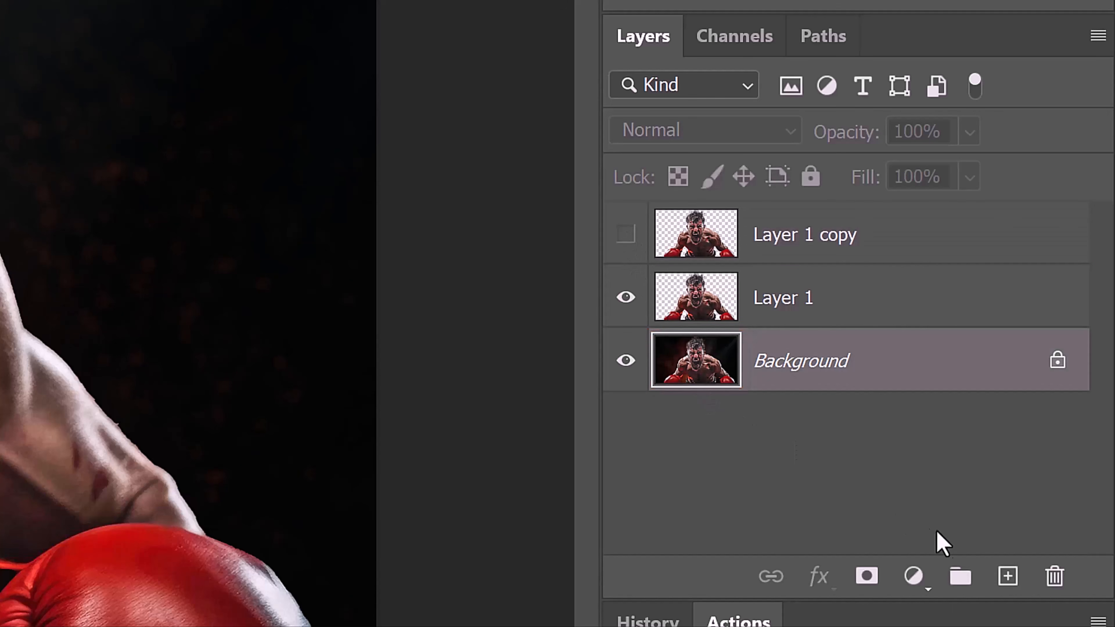
pyautogui.click(1009, 576)
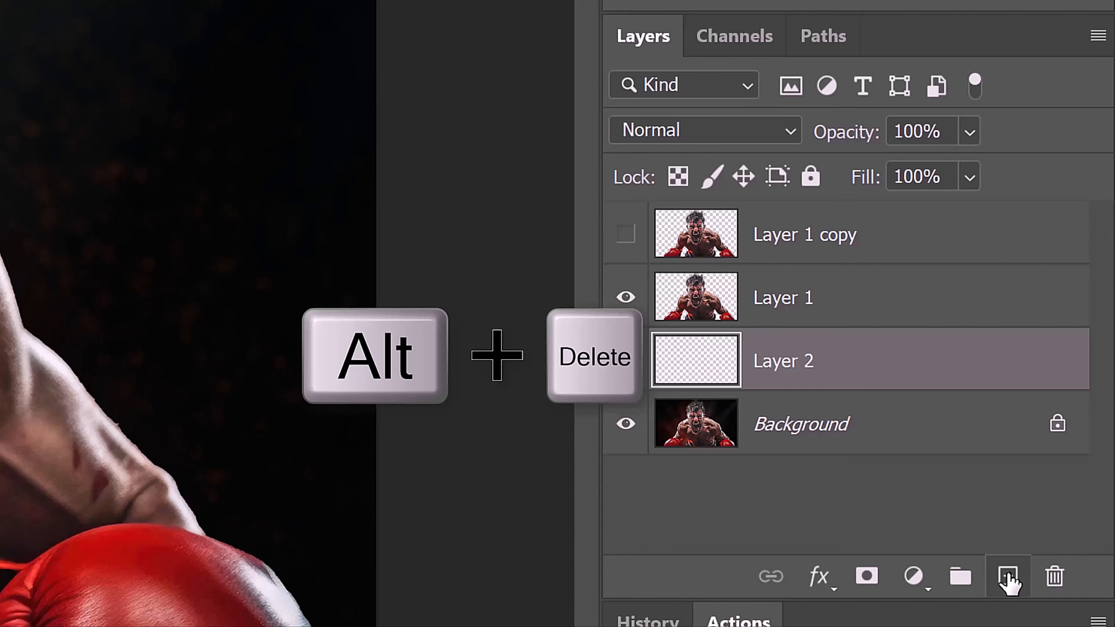
pyautogui.hotkey('alt', 'Delete')
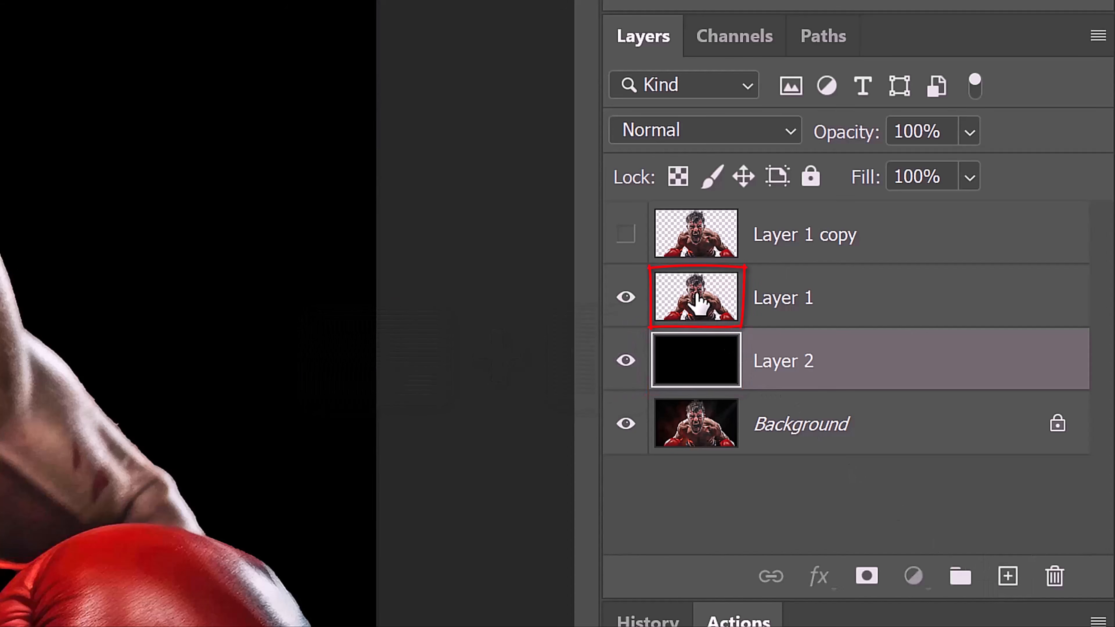
# - Liquify Layer 1 with a size 200 warp brush, smearing the boxer's hair, shoulders, arms and gloves outward across the canvas on both sides
pyautogui.click(700, 303)
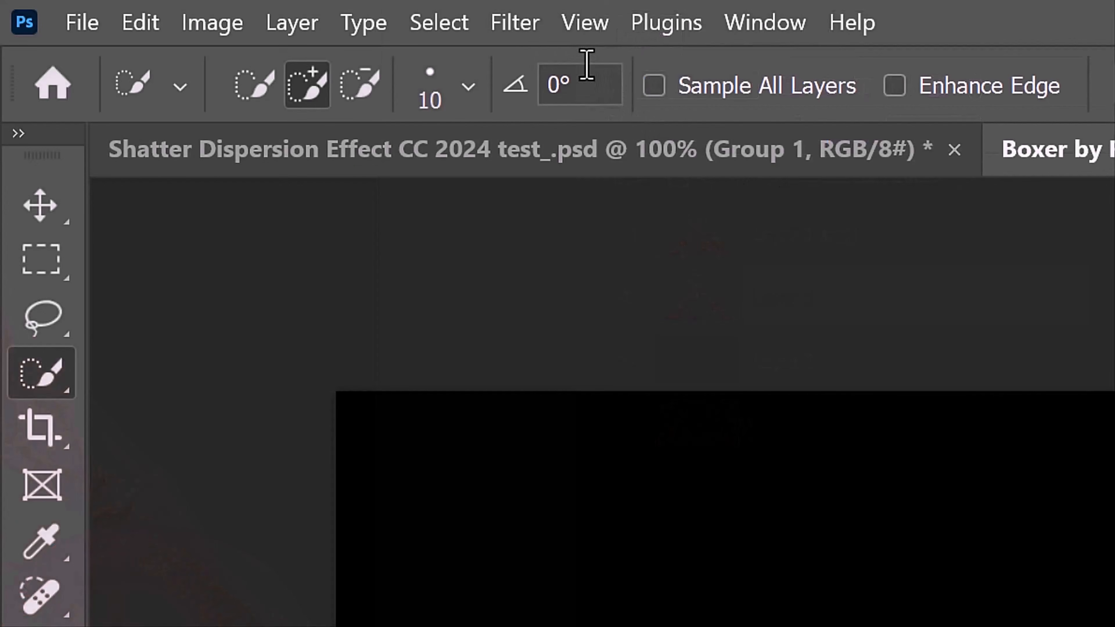
pyautogui.click(515, 22)
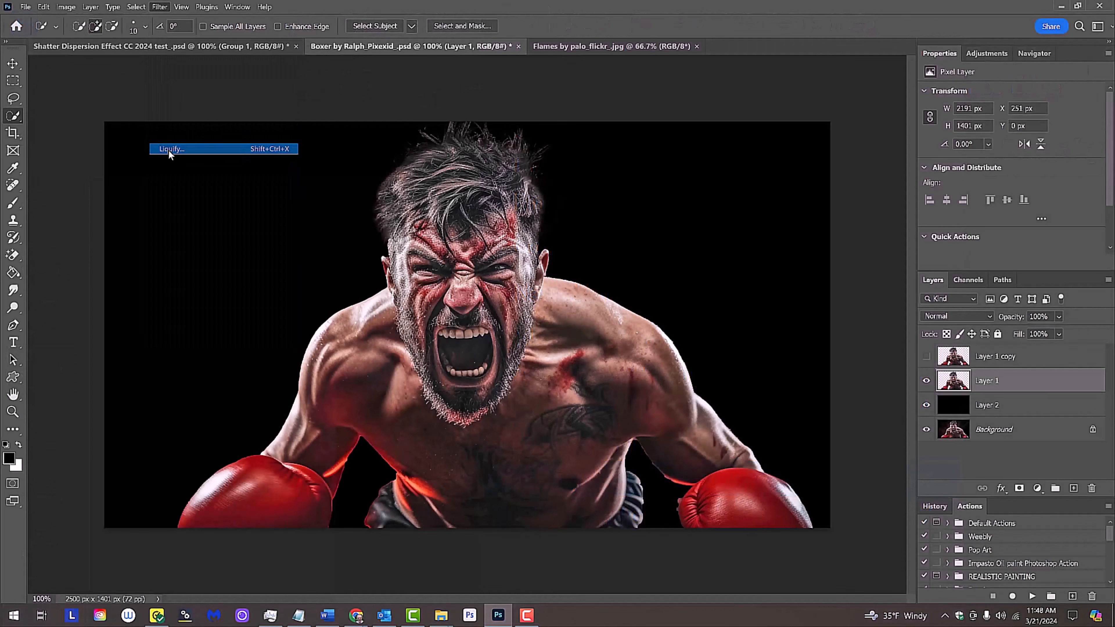
pyautogui.click(544, 481)
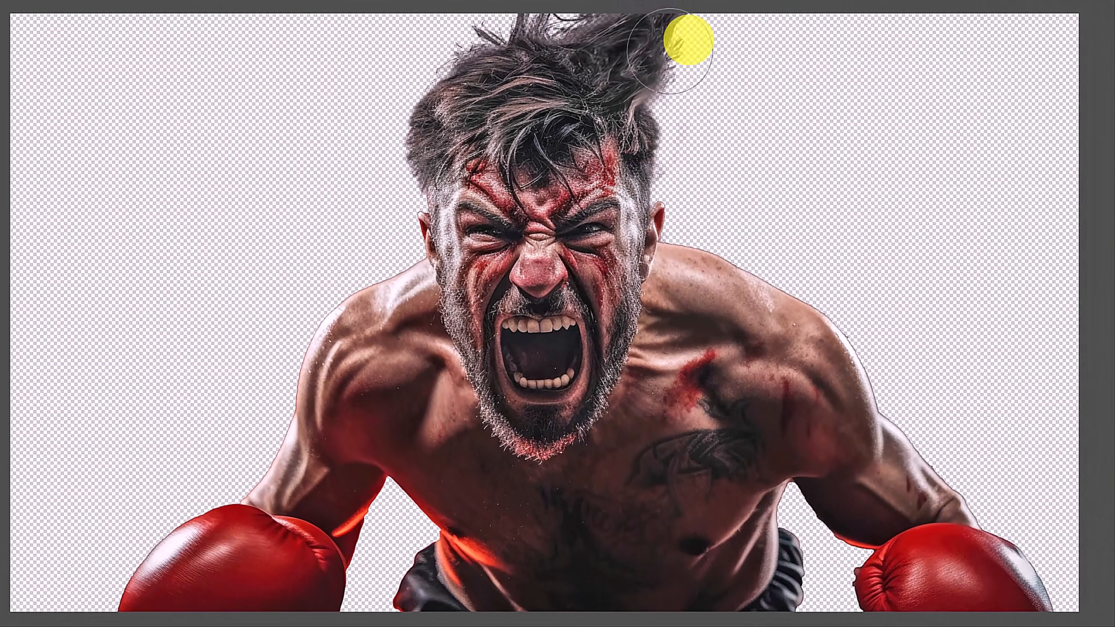
pyautogui.moveTo(597, 88); pyautogui.dragTo(672, 57)
pyautogui.moveTo(567, 128); pyautogui.dragTo(709, 57)
pyautogui.moveTo(585, 154); pyautogui.dragTo(790, 48)
pyautogui.moveTo(704, 150)
pyautogui.mouseDown()
pyautogui.moveTo(895, 64)
pyautogui.moveTo(874, 52)
pyautogui.moveTo(1045, 18)
pyautogui.mouseUp()
pyautogui.moveTo(680, 175); pyautogui.dragTo(1040, 35)
pyautogui.moveTo(749, 134); pyautogui.dragTo(1111, 21)
pyautogui.moveTo(678, 185); pyautogui.dragTo(1110, 75)
pyautogui.moveTo(694, 224); pyautogui.dragTo(908, 154)
pyautogui.moveTo(687, 241); pyautogui.dragTo(1101, 100)
pyautogui.moveTo(743, 262); pyautogui.dragTo(958, 207)
pyautogui.moveTo(772, 290)
pyautogui.mouseDown()
pyautogui.moveTo(1097, 483)
pyautogui.moveTo(1113, 549)
pyautogui.mouseUp()
pyautogui.moveTo(983, 377)
pyautogui.mouseDown()
pyautogui.moveTo(1077, 370)
pyautogui.moveTo(839, 114)
pyautogui.moveTo(1018, 20)
pyautogui.moveTo(734, 209)
pyautogui.moveTo(908, 231)
pyautogui.moveTo(995, 282)
pyautogui.moveTo(864, 582)
pyautogui.mouseUp()
pyautogui.moveTo(614, 53)
pyautogui.mouseDown()
pyautogui.moveTo(313, 110)
pyautogui.moveTo(267, 477)
pyautogui.moveTo(63, 7)
pyautogui.moveTo(221, 257)
pyautogui.moveTo(365, 558)
pyautogui.moveTo(432, 522)
pyautogui.mouseUp()
pyautogui.moveTo(759, 195); pyautogui.dragTo(370, 505)
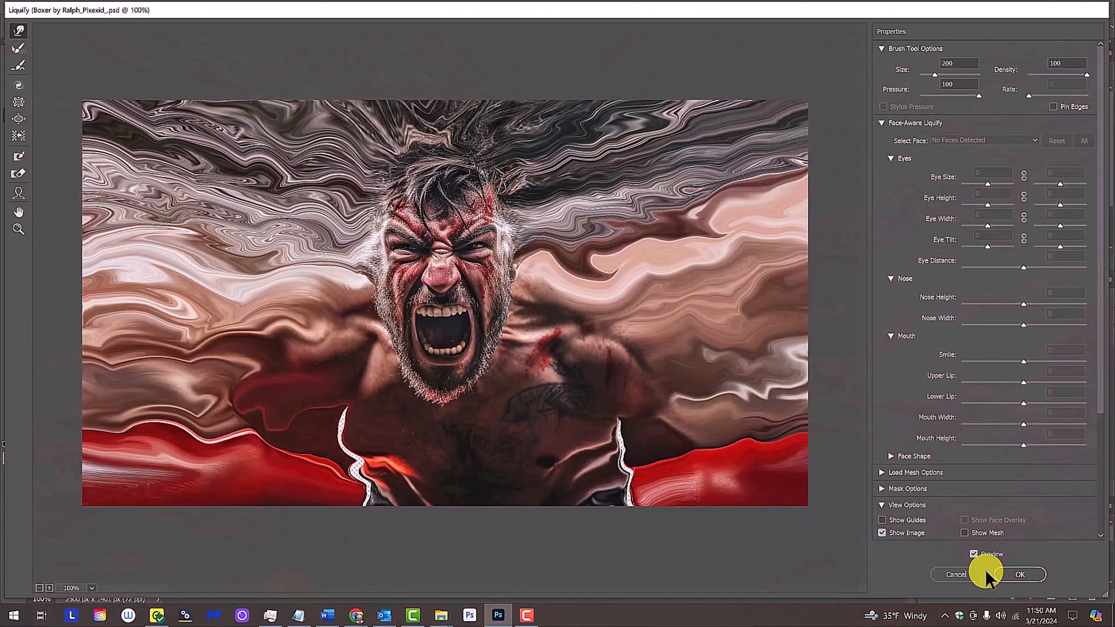
pyautogui.click(1016, 574)
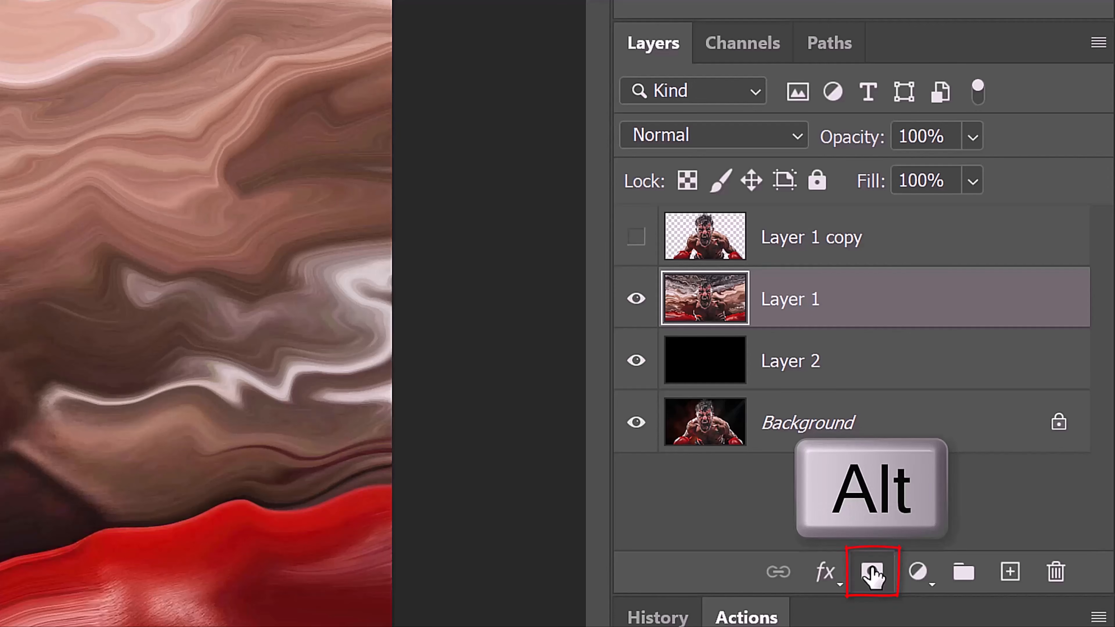
# - Add a black layer mask to Layer 1 and a white layer mask to the redisplayed Layer 1 copy
pyautogui.keyDown('alt'); pyautogui.click(873, 572); pyautogui.keyUp('alt')
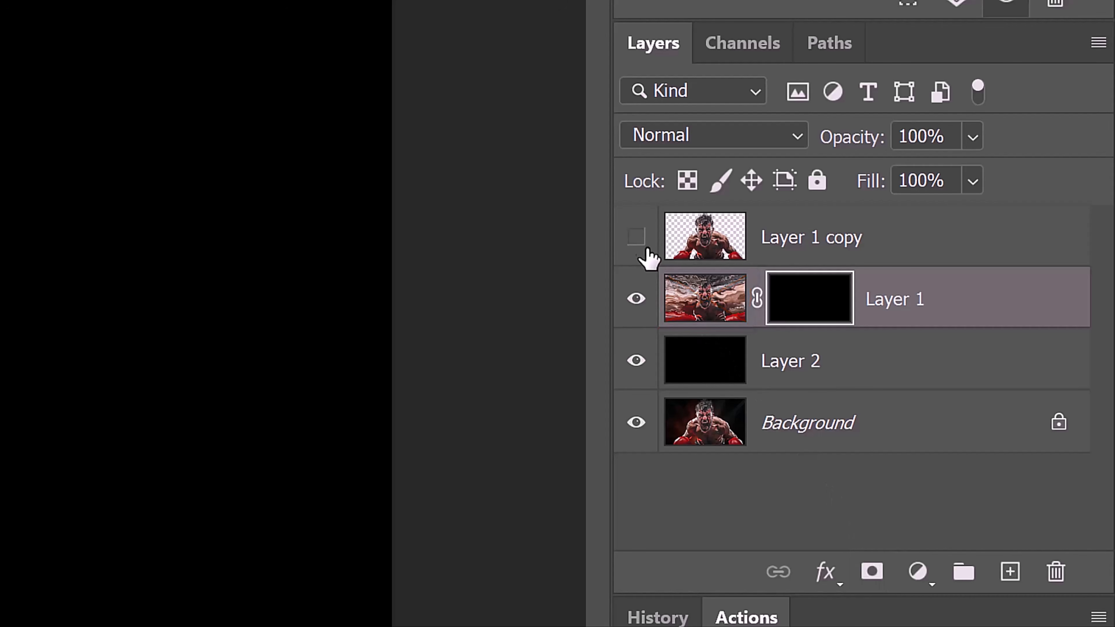
pyautogui.click(636, 238)
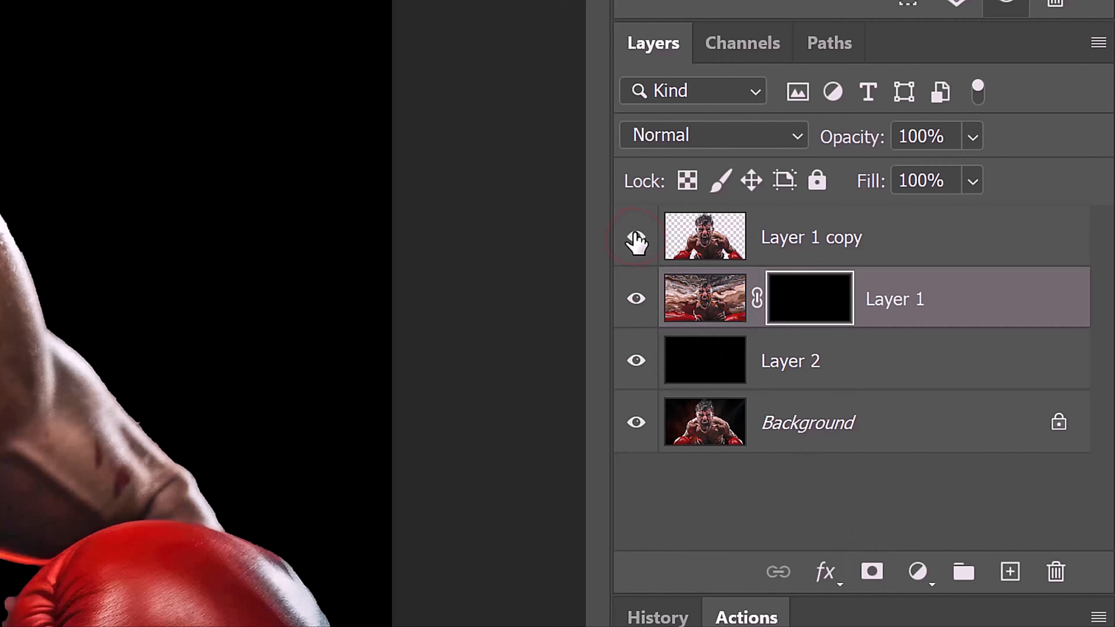
pyautogui.click(708, 248)
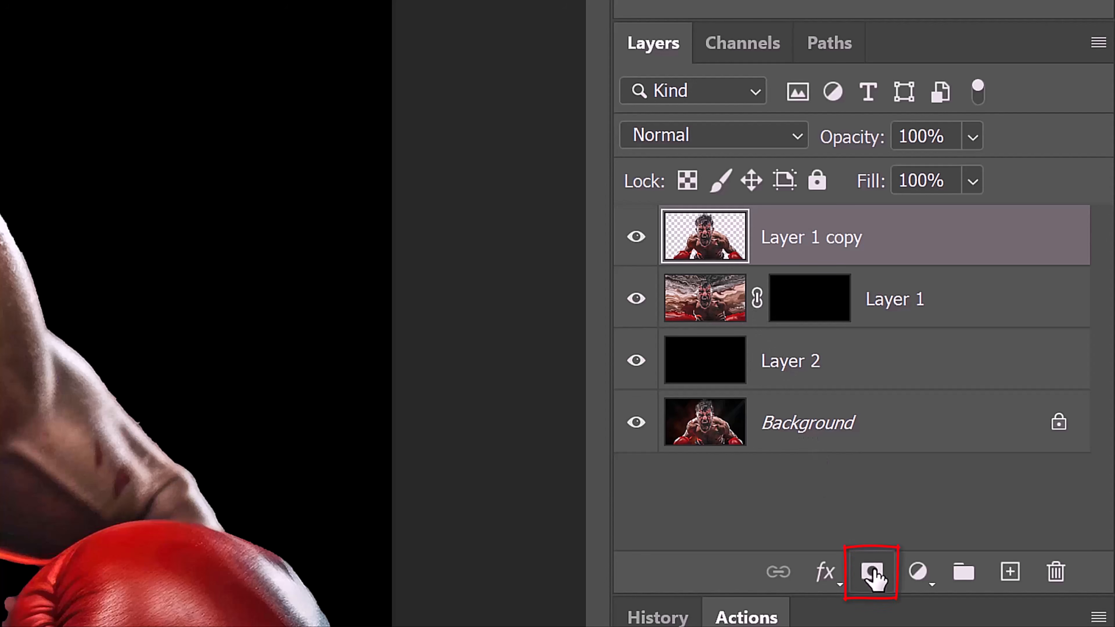
pyautogui.click(872, 573)
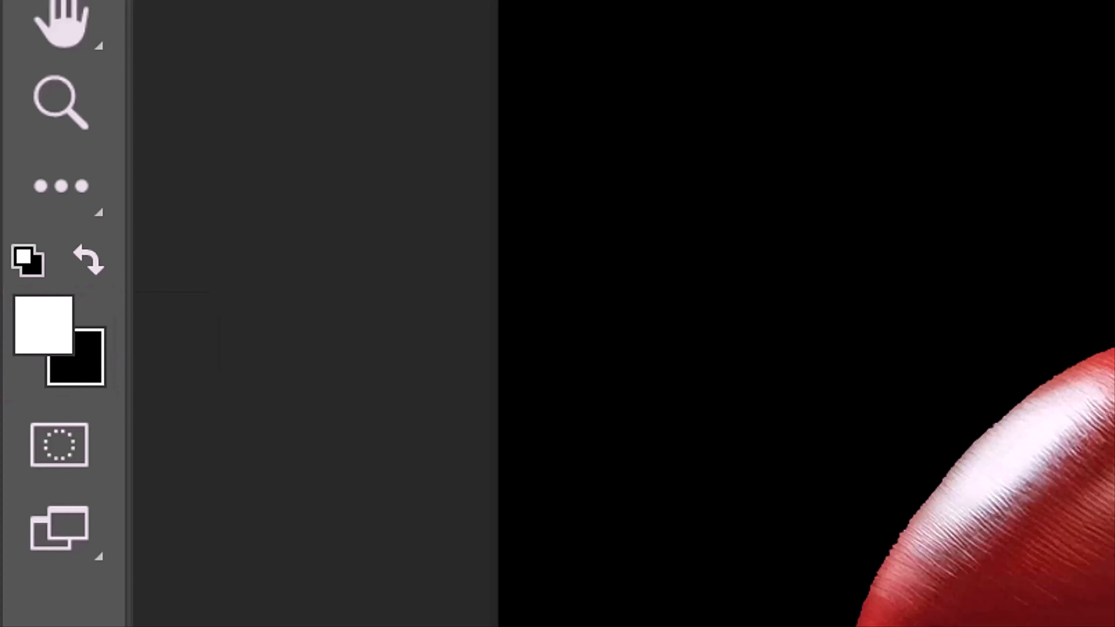
# - Make black the foreground color and choose the bg 1 brush from the Free Broken Glass Photoshop brush set for the Brush tool
pyautogui.press('x')
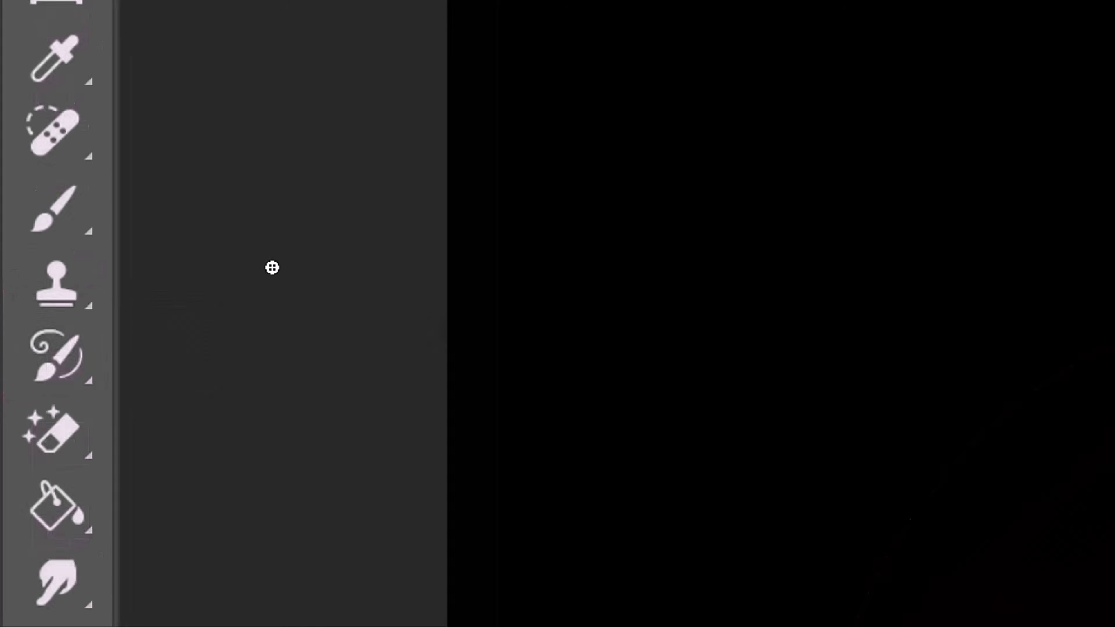
pyautogui.rightClick(57, 233)
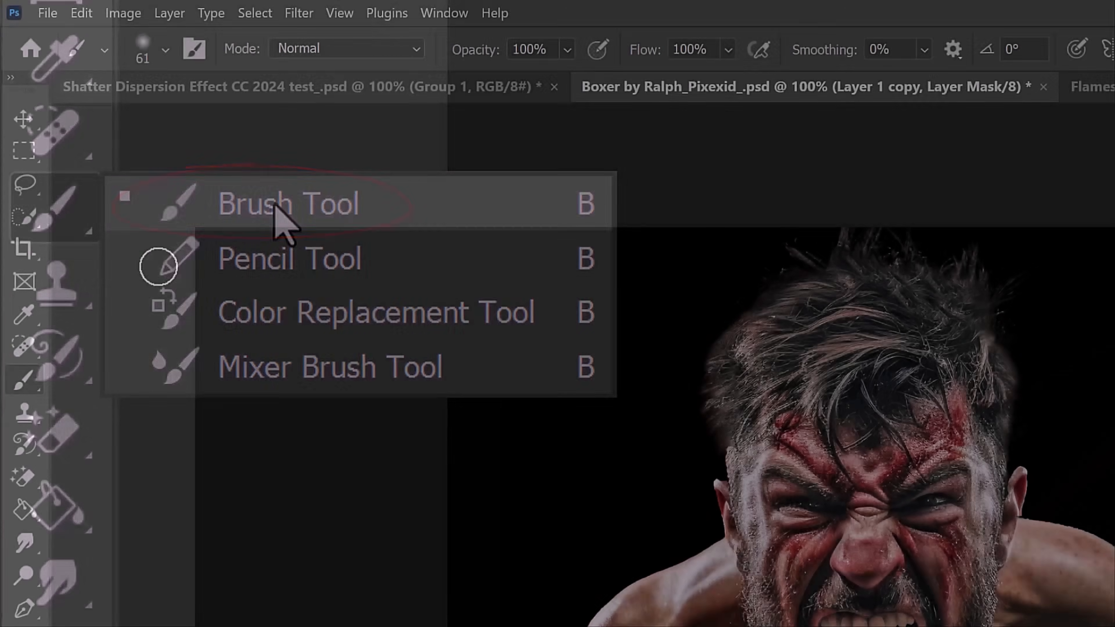
pyautogui.click(276, 205)
pyautogui.click(165, 46)
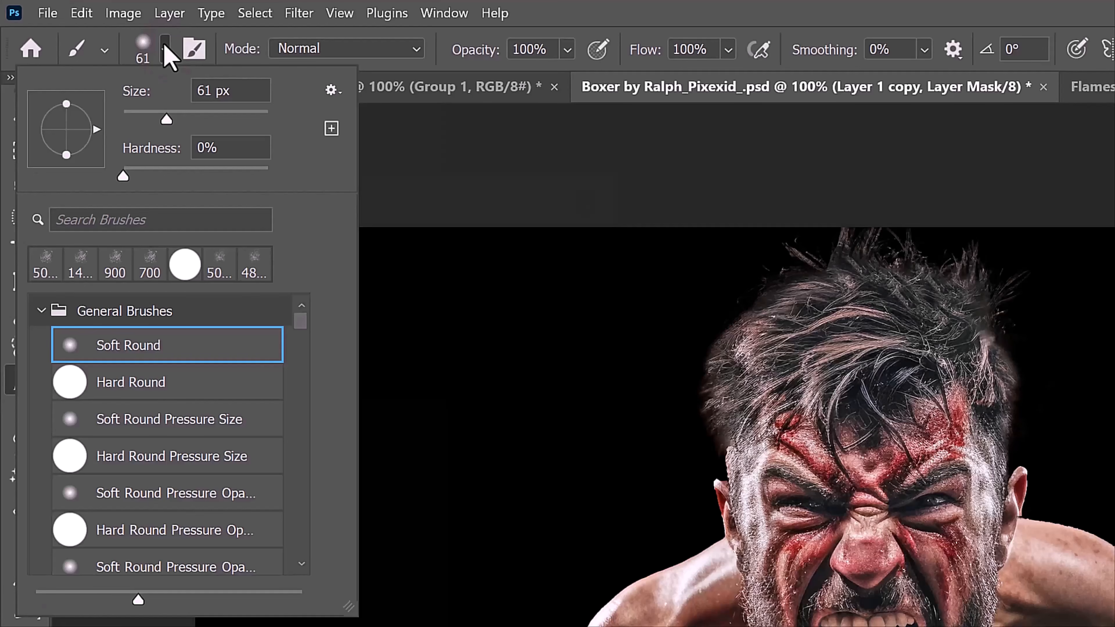
pyautogui.moveTo(301, 330); pyautogui.dragTo(305, 593)
pyautogui.click(42, 560)
pyautogui.moveTo(303, 524)
pyautogui.mouseDown()
pyautogui.moveTo(301, 560)
pyautogui.moveTo(294, 525)
pyautogui.mouseUp()
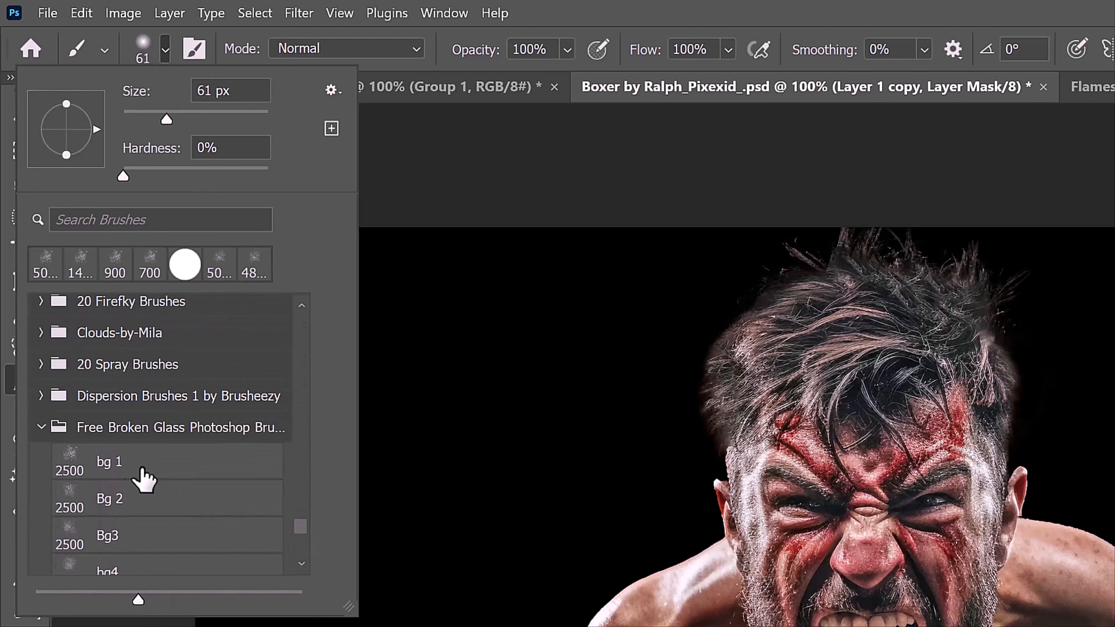
pyautogui.click(121, 468)
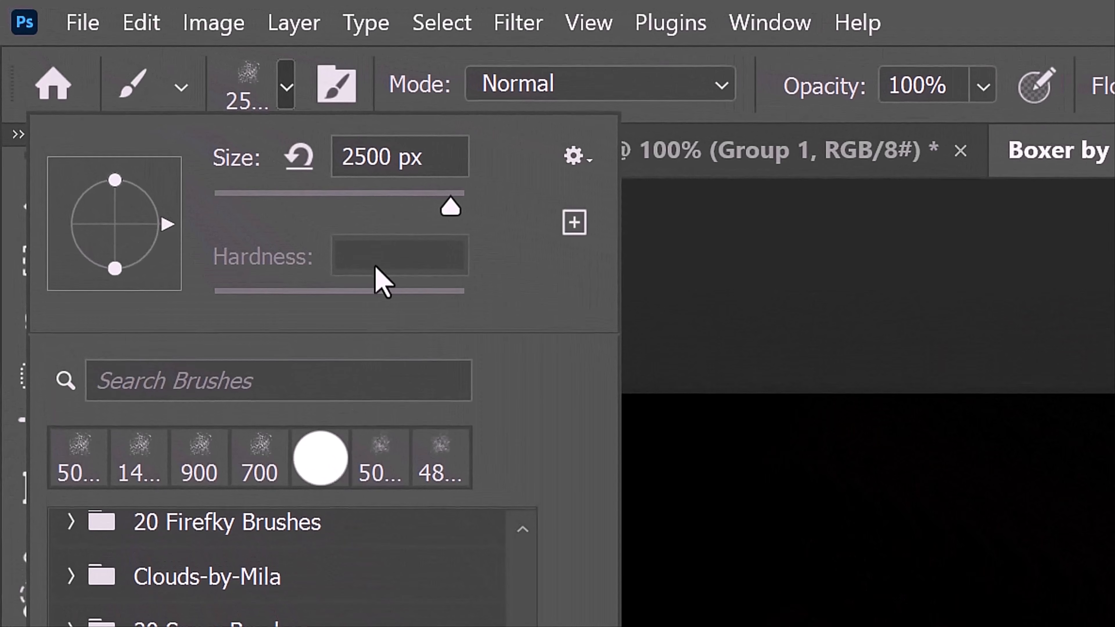
# - Set the broken-glass brush size to 500 px
pyautogui.click(366, 157)
pyautogui.moveTo(366, 156); pyautogui.dragTo(286, 181)
pyautogui.write('500')
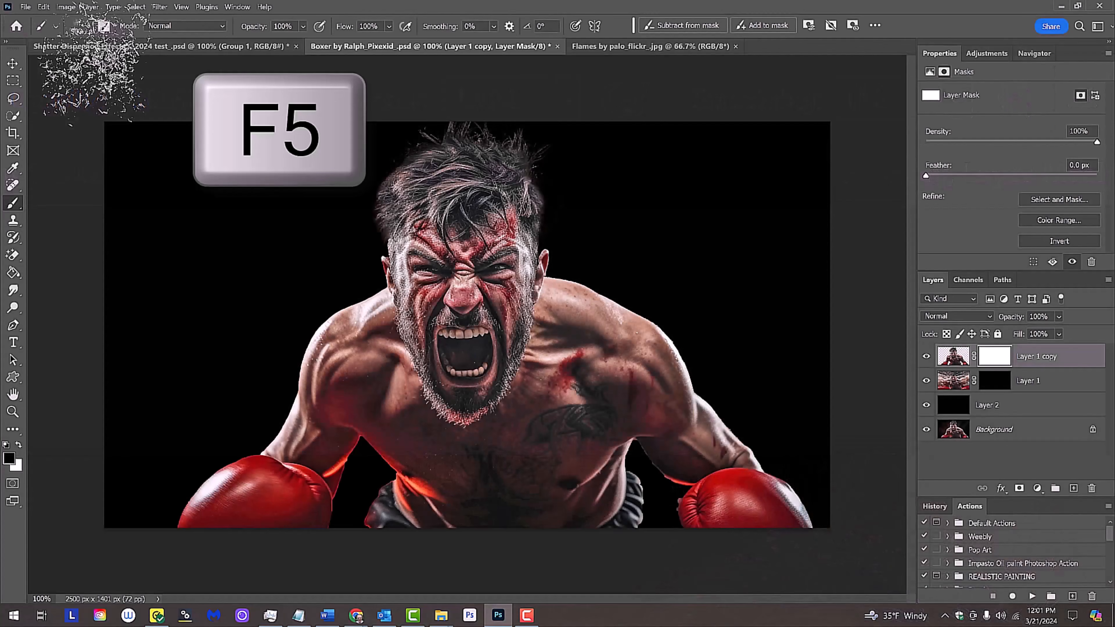
# - Enable Shape Dynamics for the brush with an Angle Jitter of 27%, and collapse the brush settings
pyautogui.press('F5')
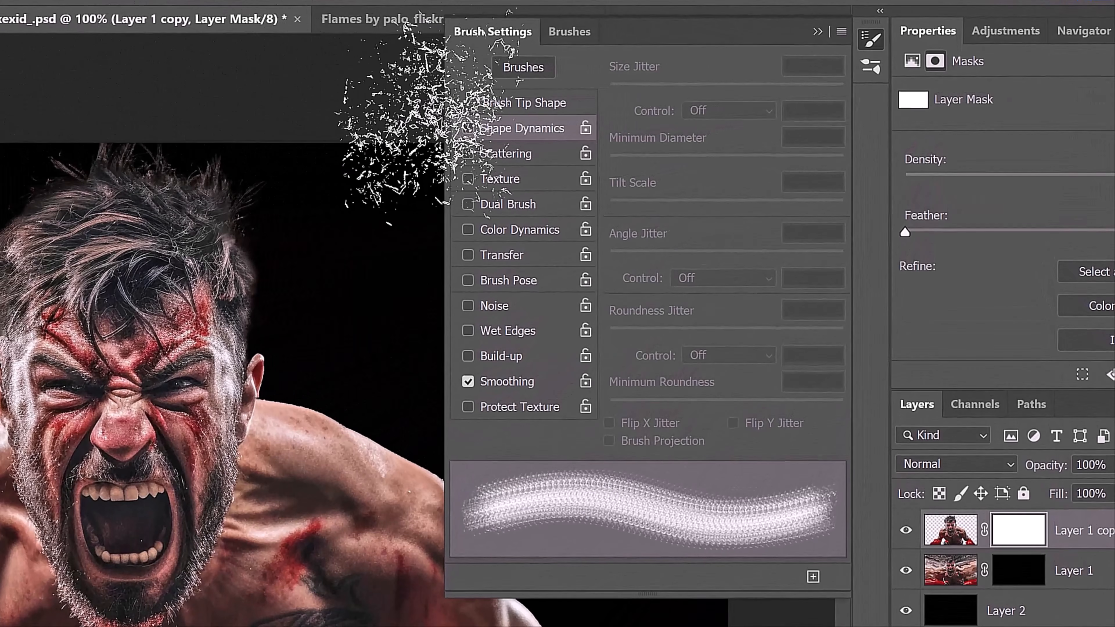
pyautogui.click(635, 117)
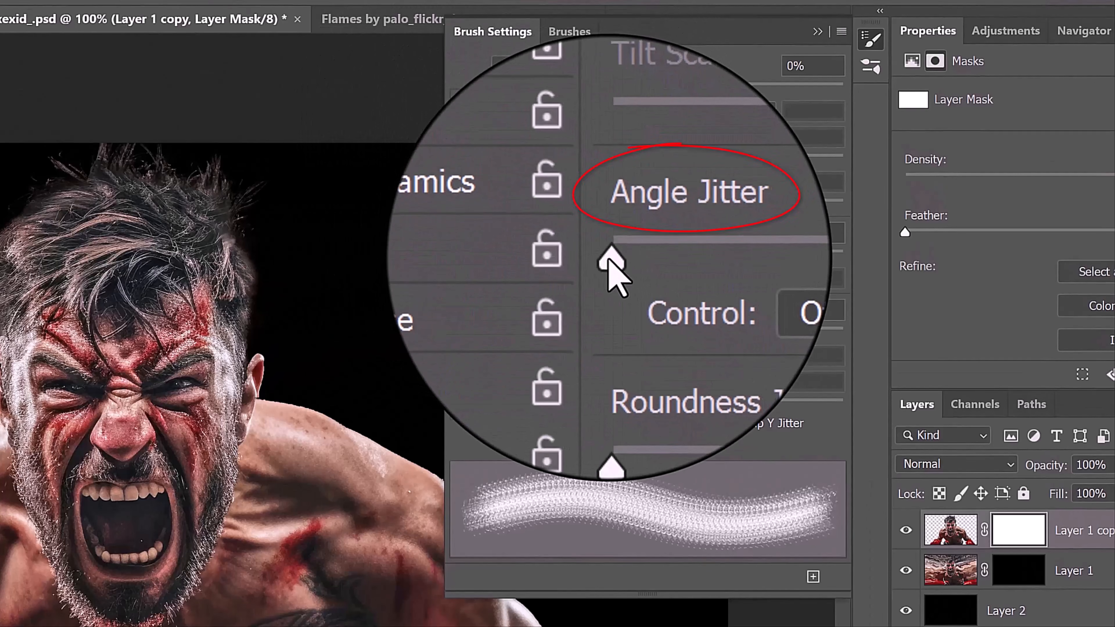
pyautogui.moveTo(610, 261); pyautogui.dragTo(675, 263)
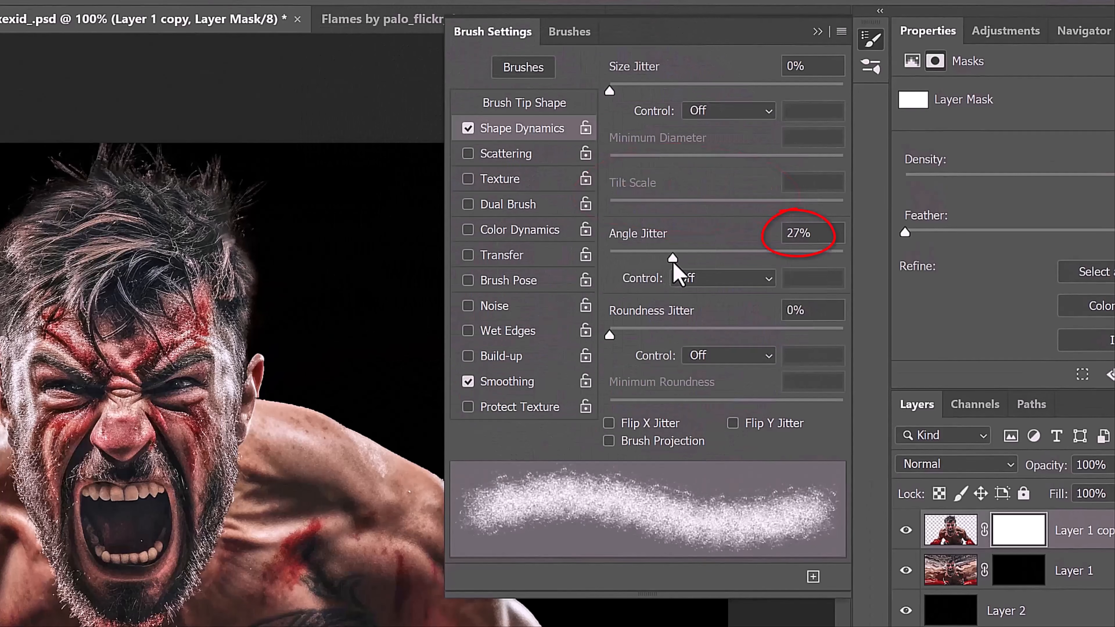
pyautogui.click(817, 31)
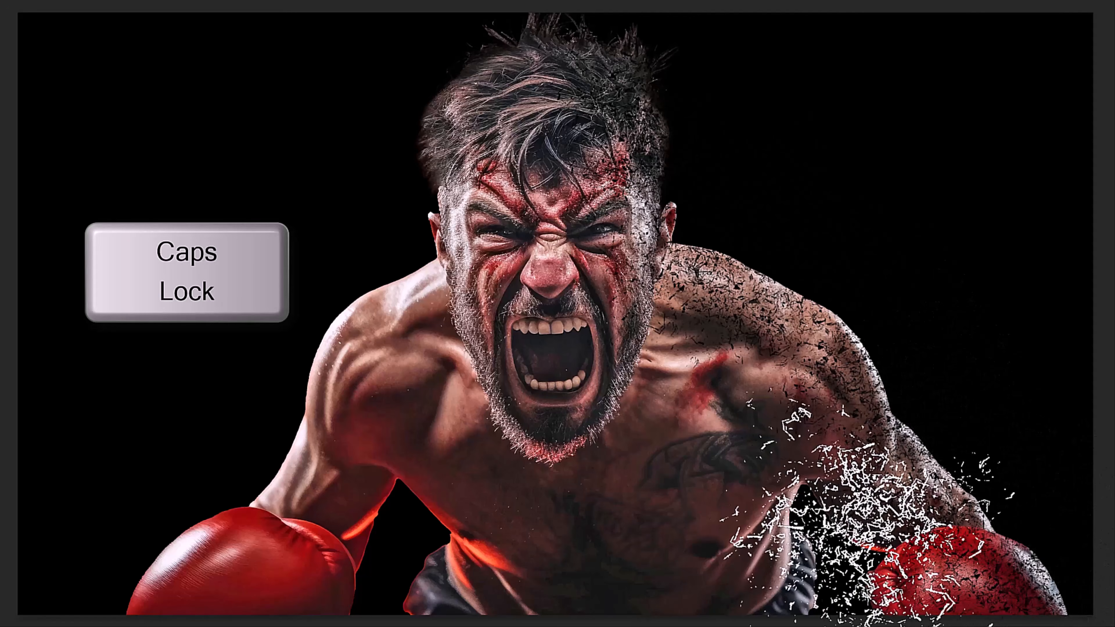
# - Paint black broken-glass dabs on Layer 1 copy's mask around the boxer's head, shoulders, arms and gloves, adjusting the brush size as needed
pyautogui.press(']')
pyautogui.press('[')
pyautogui.click(548, 52)
pyautogui.click(441, 153)
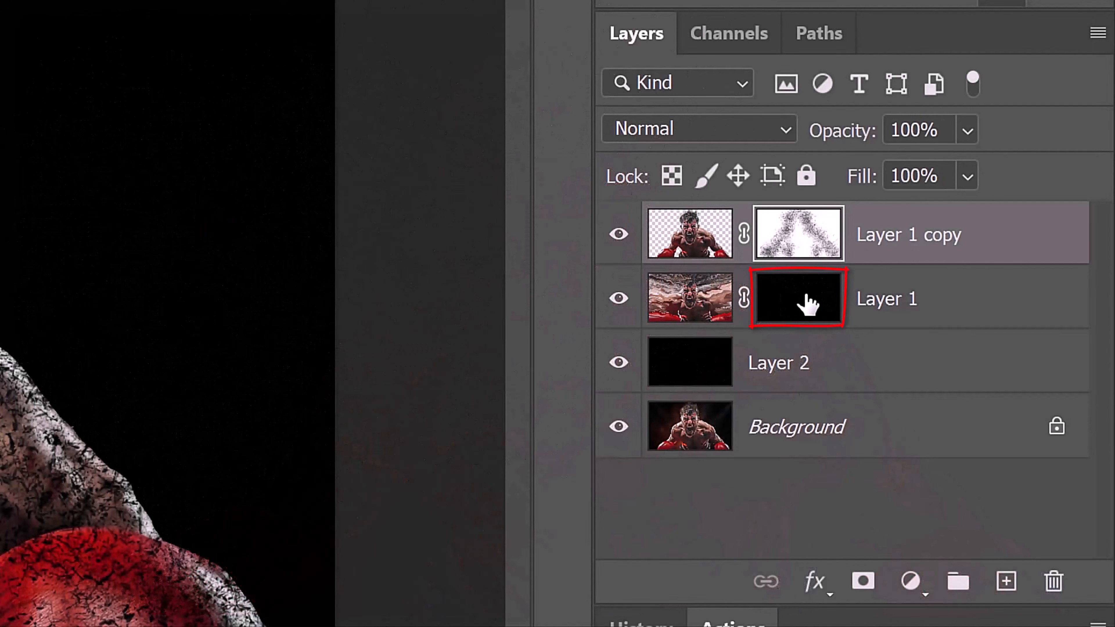
# - Target Layer 1's black mask, make white the foreground color, enlarge the broken-glass brush and paint dispersed fragments around the boxer
pyautogui.click(807, 303)
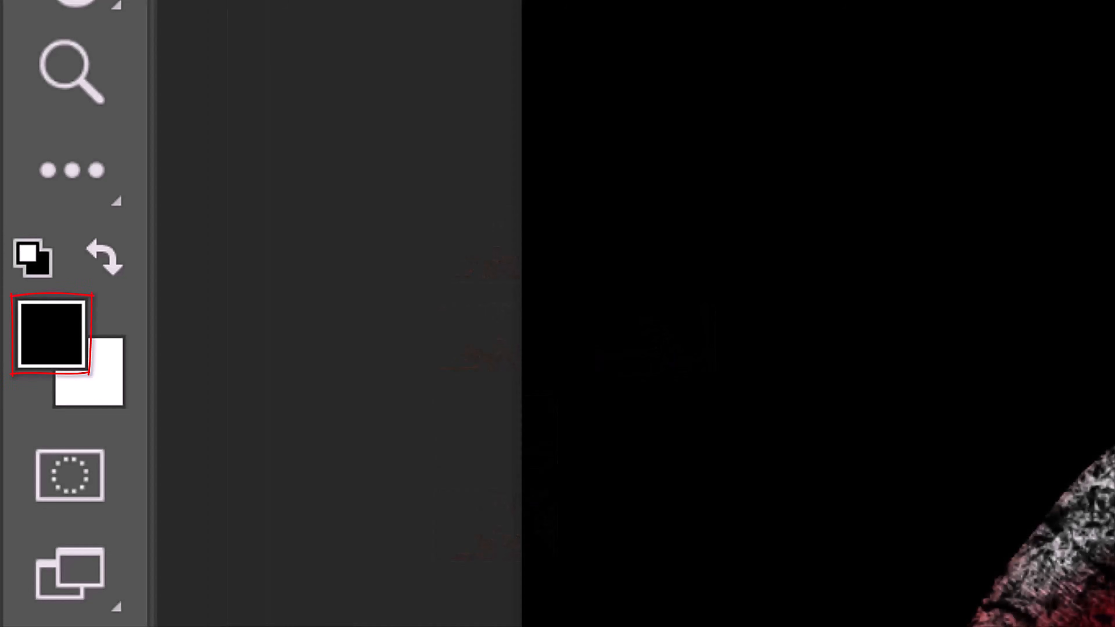
pyautogui.press('x')
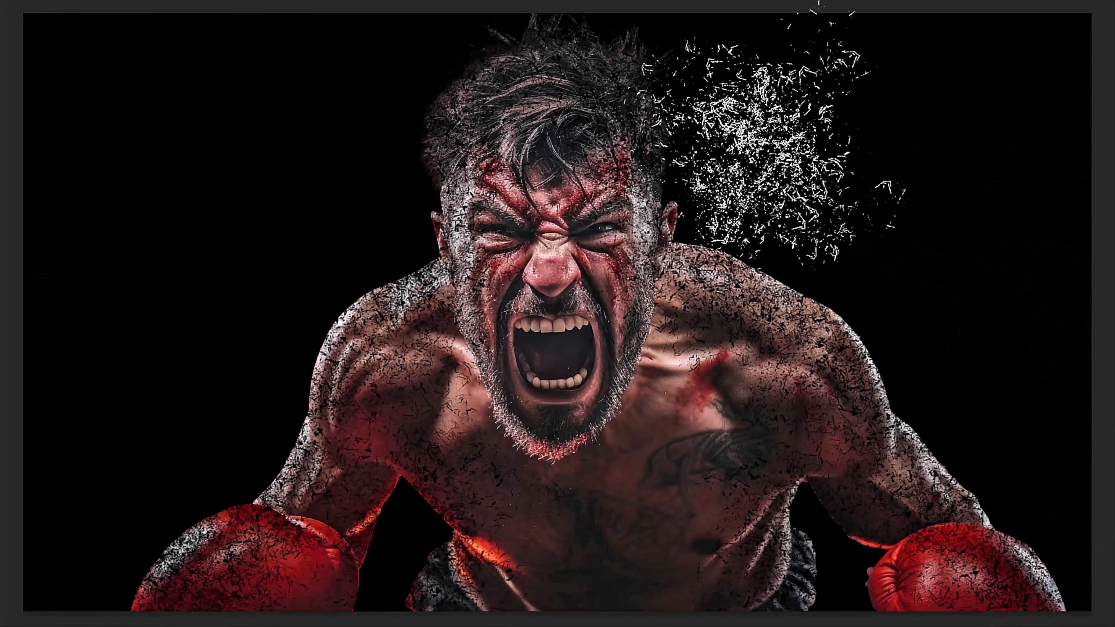
pyautogui.press(']')
pyautogui.press(']')
pyautogui.press(']')
pyautogui.press(']')
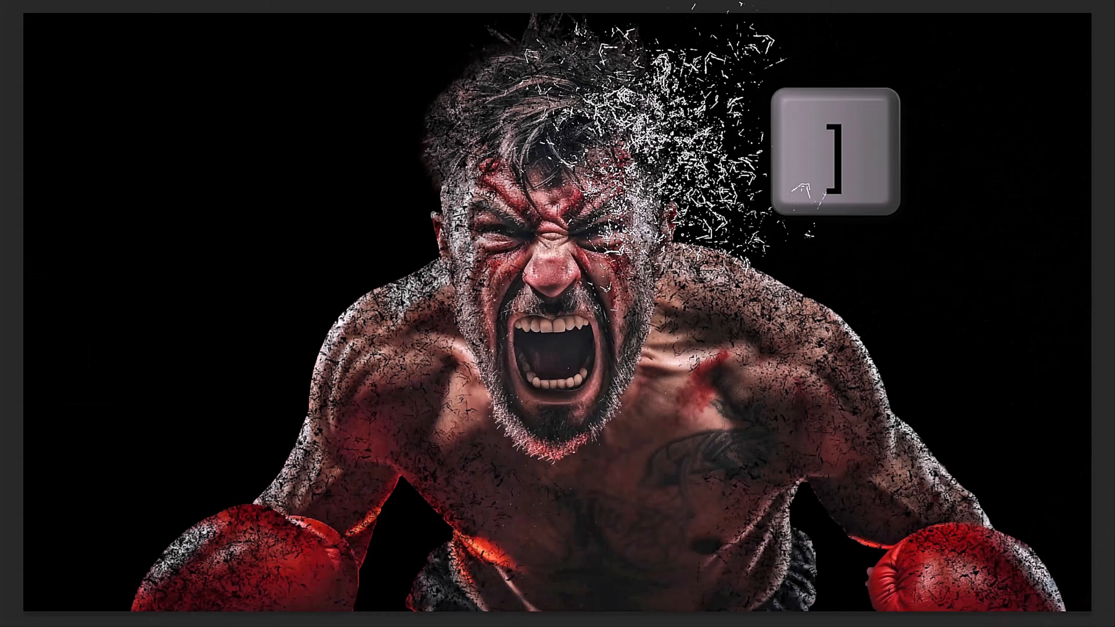
pyautogui.moveTo(637, 132)
pyautogui.mouseDown()
pyautogui.moveTo(797, 149)
pyautogui.moveTo(944, 417)
pyautogui.moveTo(498, 100)
pyautogui.moveTo(348, 274)
pyautogui.moveTo(199, 498)
pyautogui.moveTo(382, 395)
pyautogui.mouseUp()
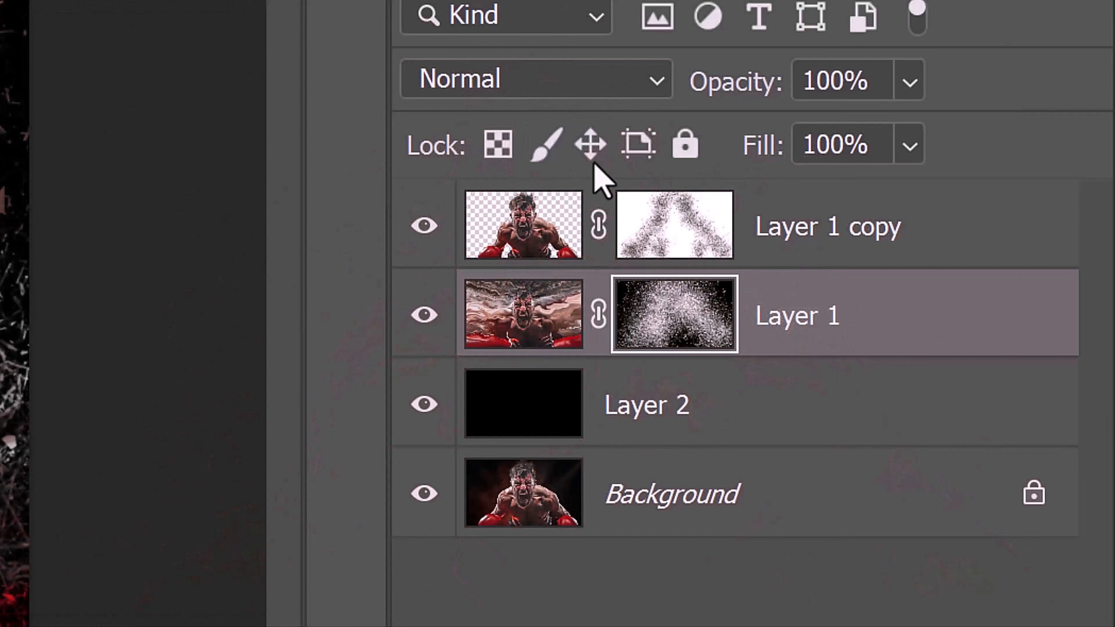
# - Target Layer 1 copy's mask and, with black and a smaller broken-glass brush, break up the boxer's shoulders, arms and gloves further
pyautogui.click(664, 242)
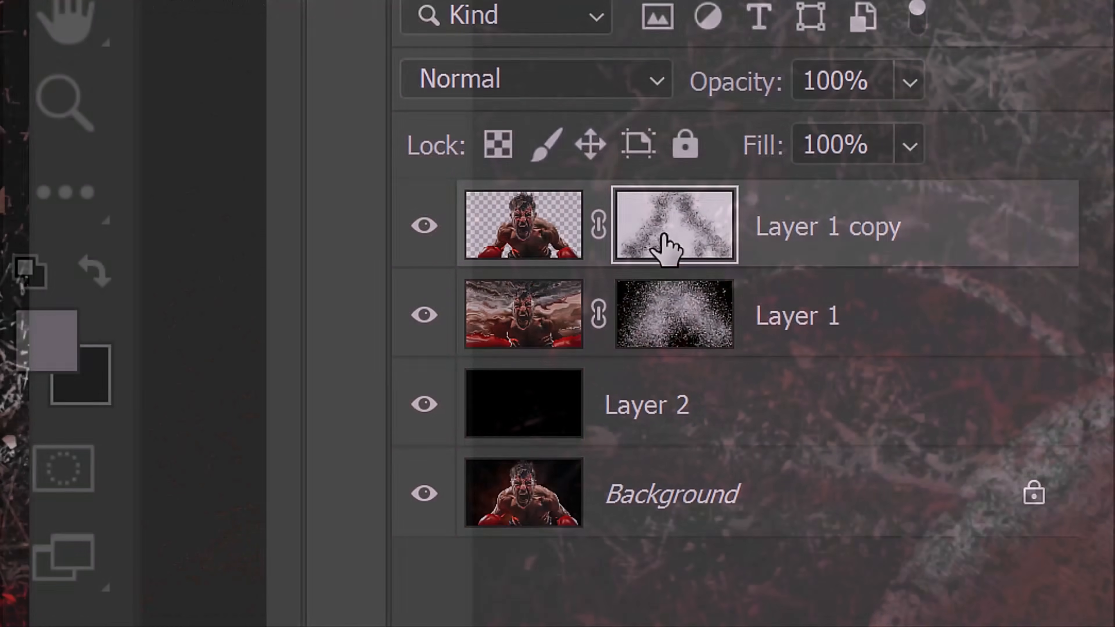
pyautogui.press('x')
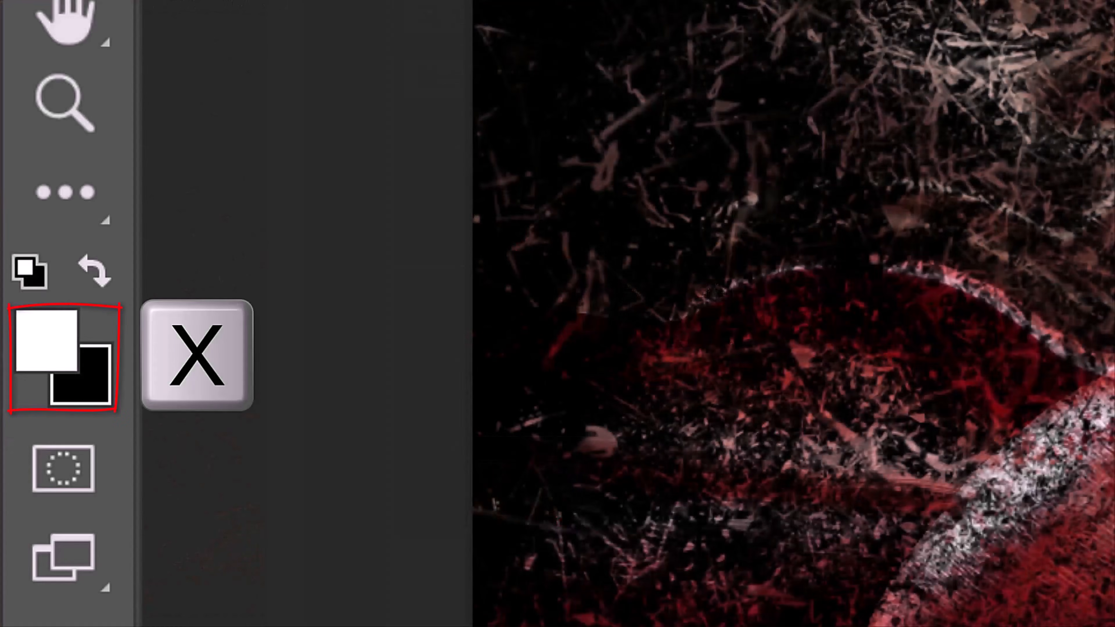
pyautogui.press('x')
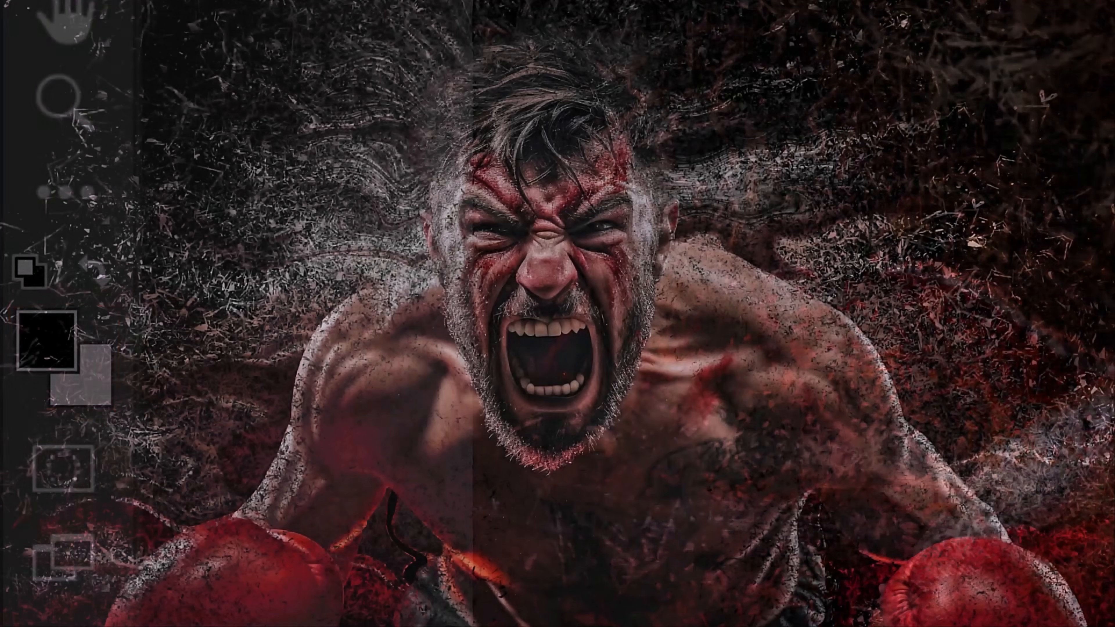
pyautogui.press('[')
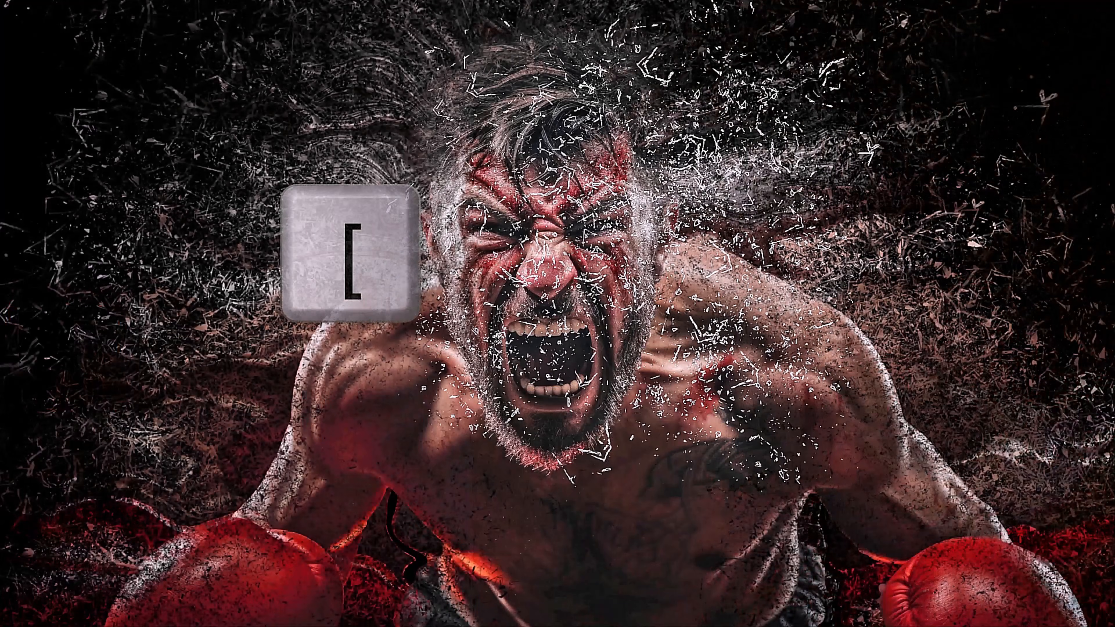
pyautogui.press('[')
pyautogui.press('[')
pyautogui.press('[')
pyautogui.click(781, 320)
pyautogui.click(341, 336)
pyautogui.click(222, 523)
pyautogui.click(295, 406)
pyautogui.click(873, 397)
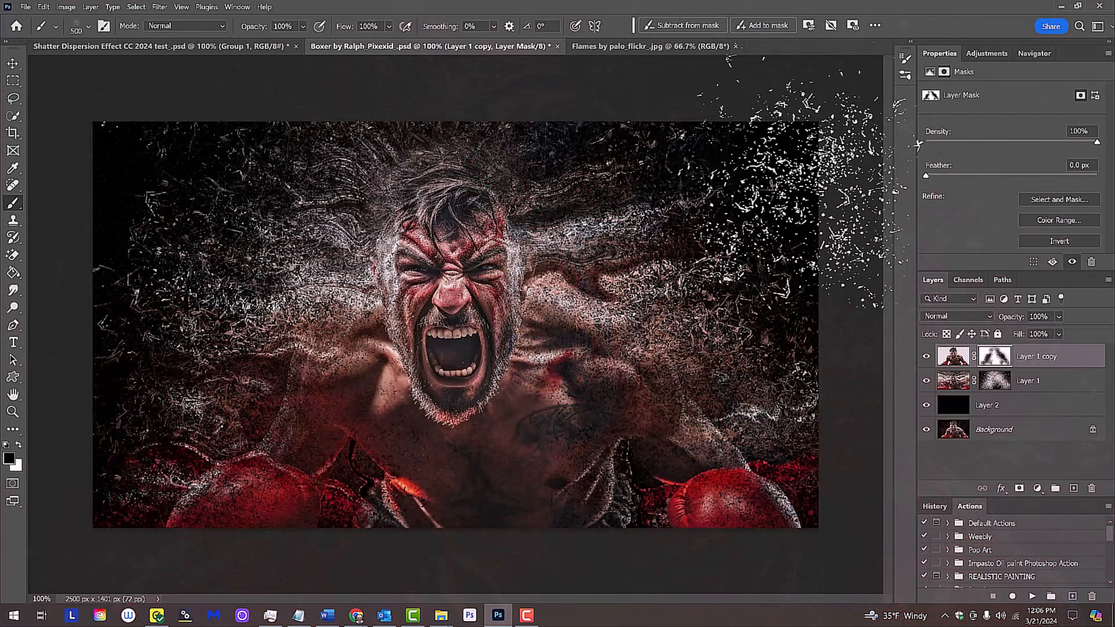
# - Bring the flames image into the boxer document, covering the picture, and duplicate its layer
pyautogui.click(630, 47)
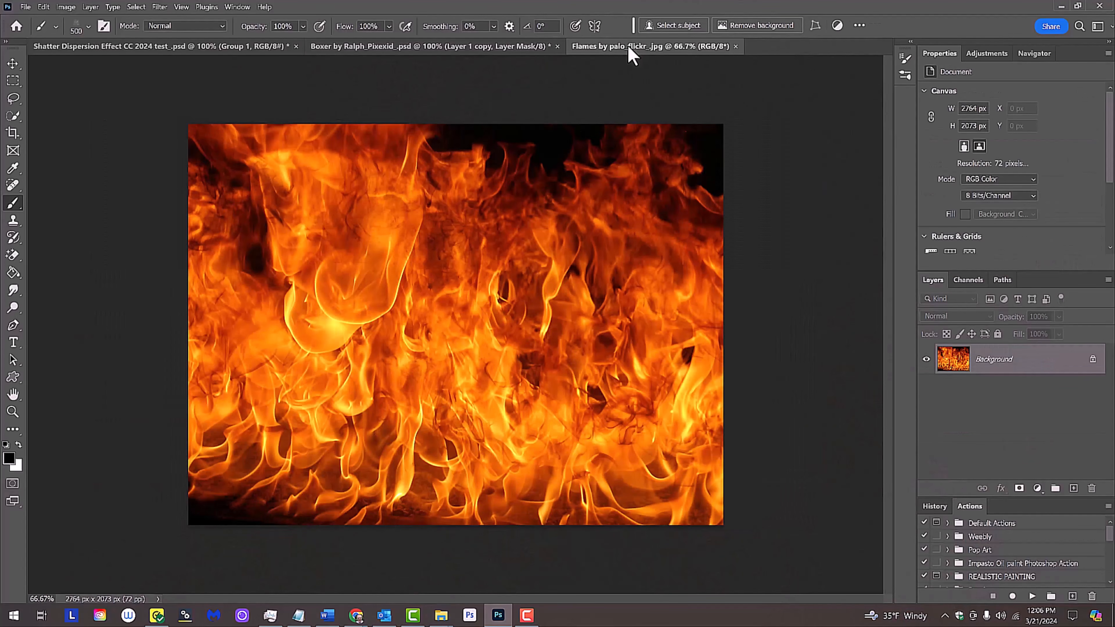
pyautogui.press('v')
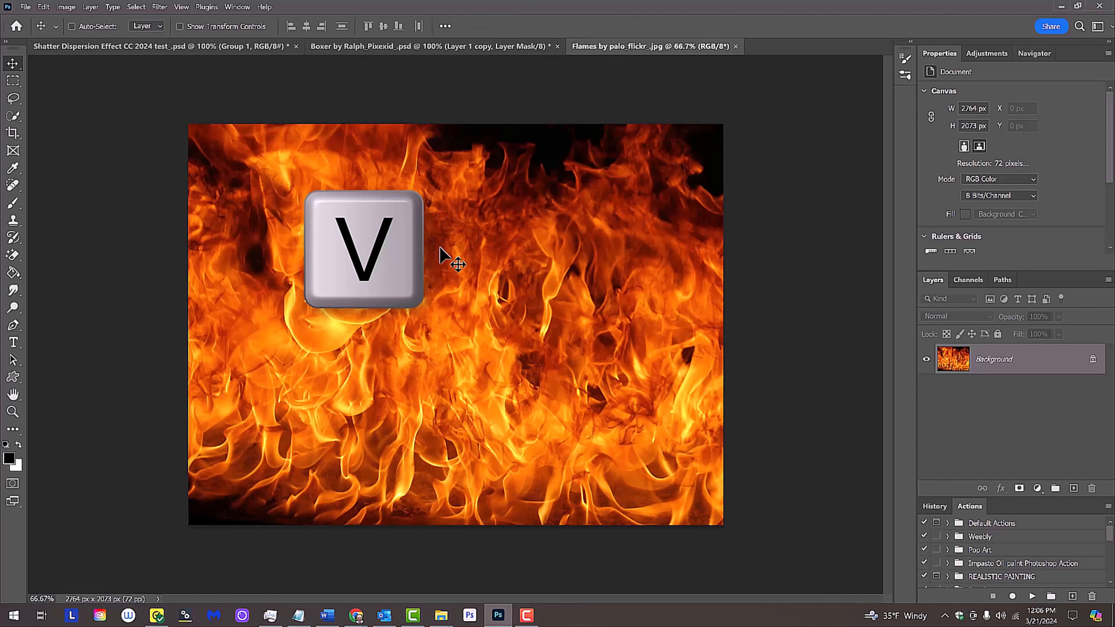
pyautogui.moveTo(441, 249); pyautogui.dragTo(437, 51)
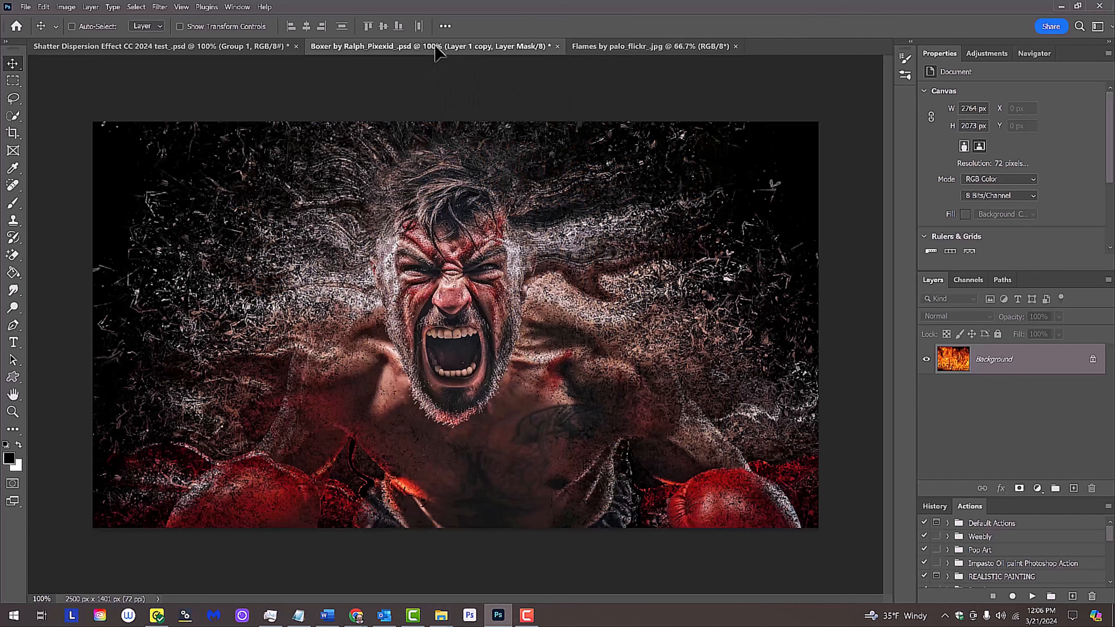
pyautogui.moveTo(432, 176); pyautogui.dragTo(442, 327)
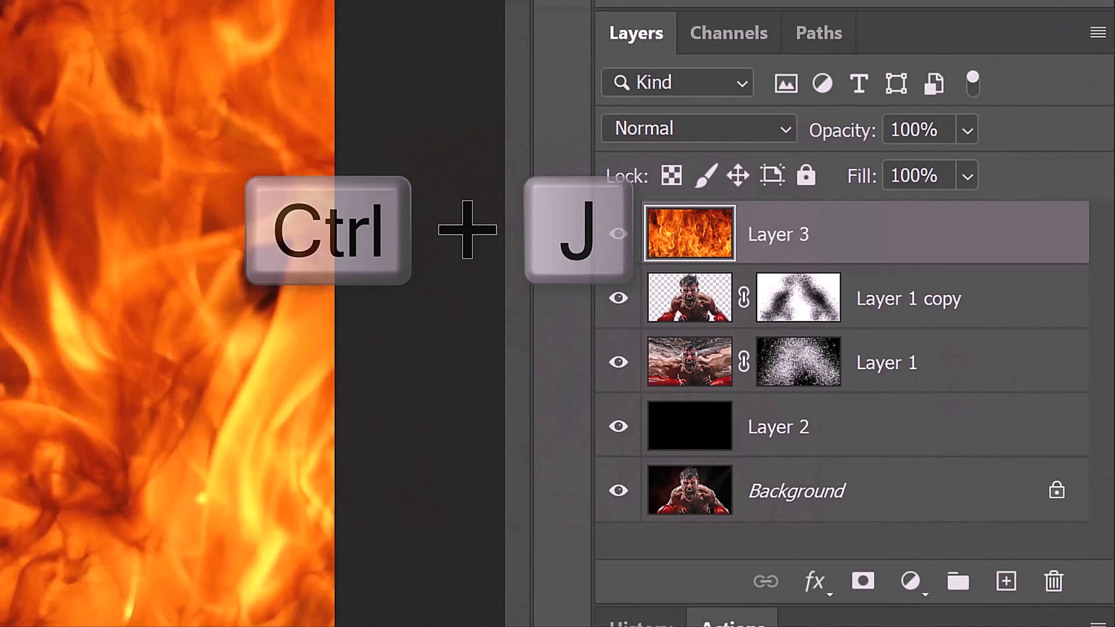
pyautogui.hotkey('ctrl', 'j')
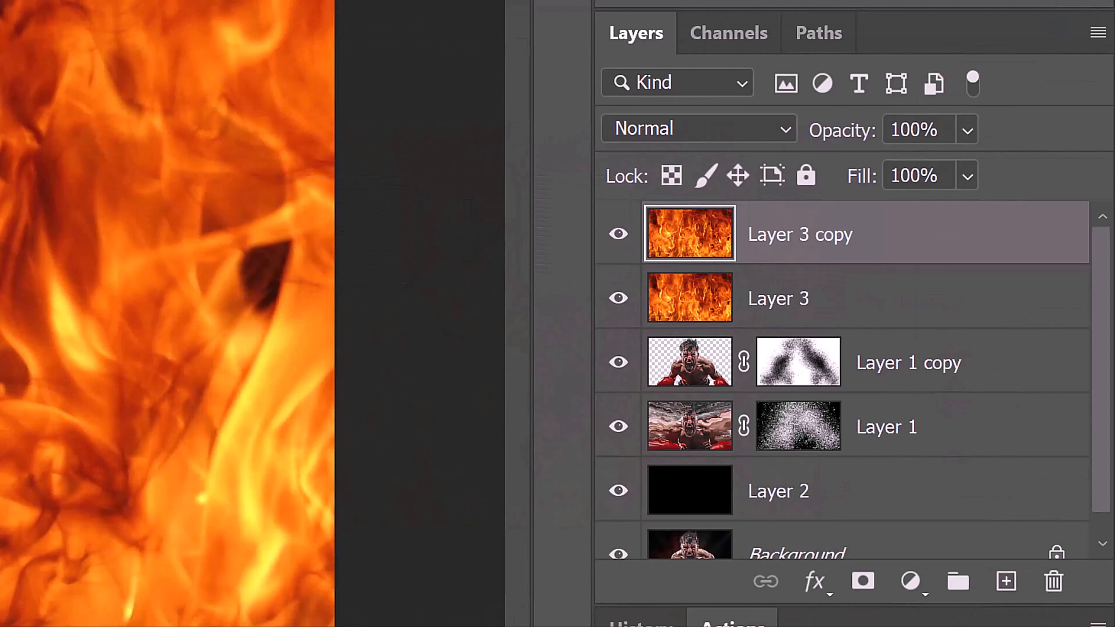
# - Hide Layer 3 copy and set Layer 3 to the Overlay blend mode at 70% opacity
pyautogui.click(618, 234)
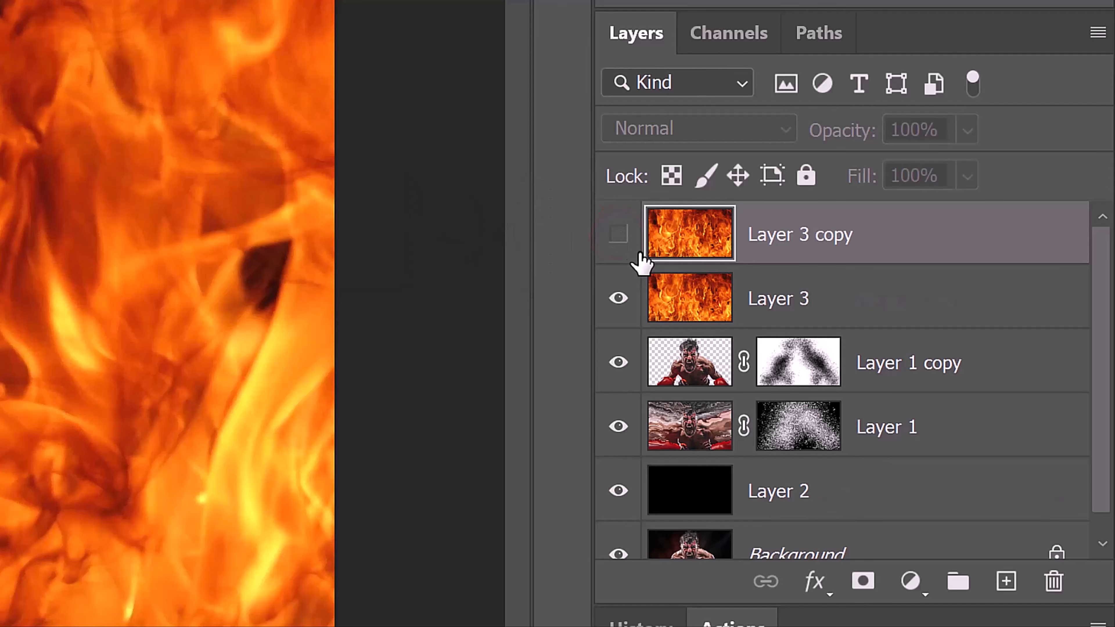
pyautogui.click(693, 304)
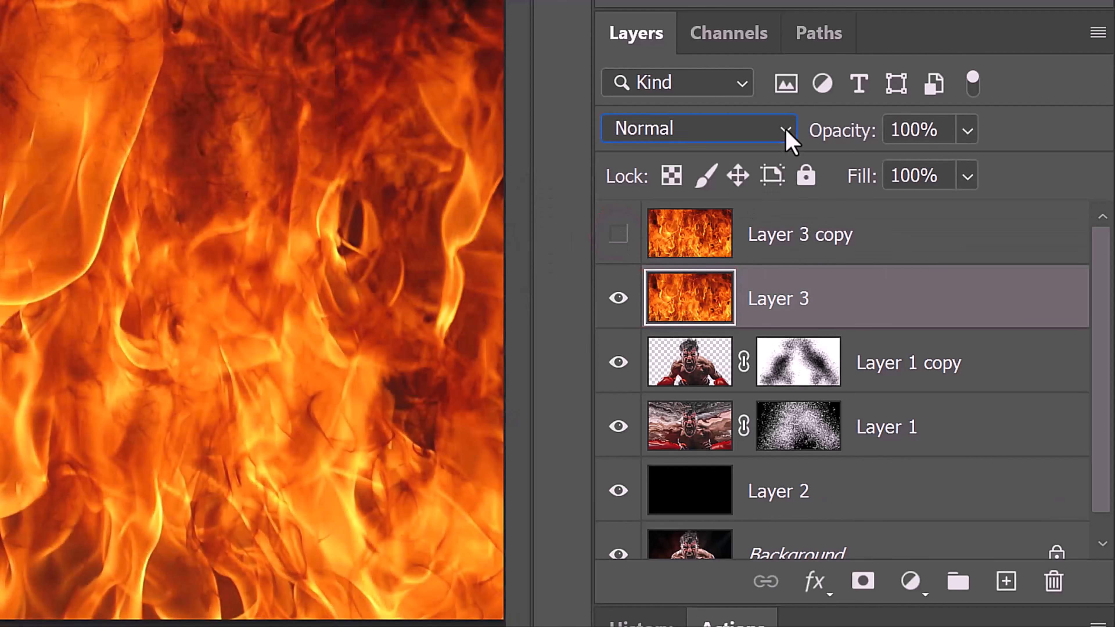
pyautogui.click(785, 128)
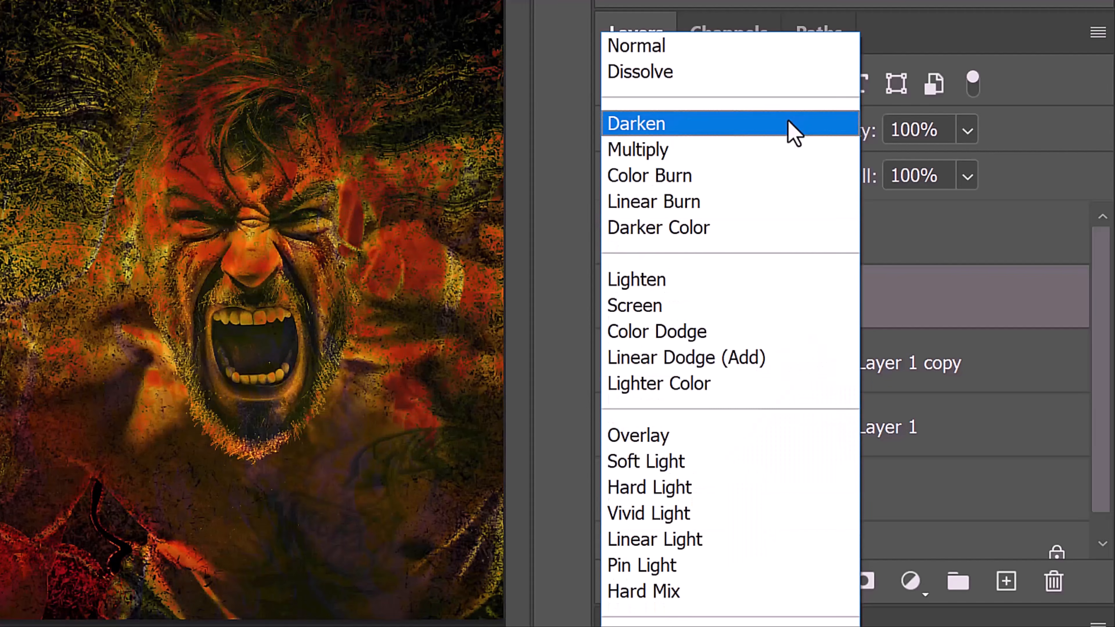
pyautogui.click(643, 436)
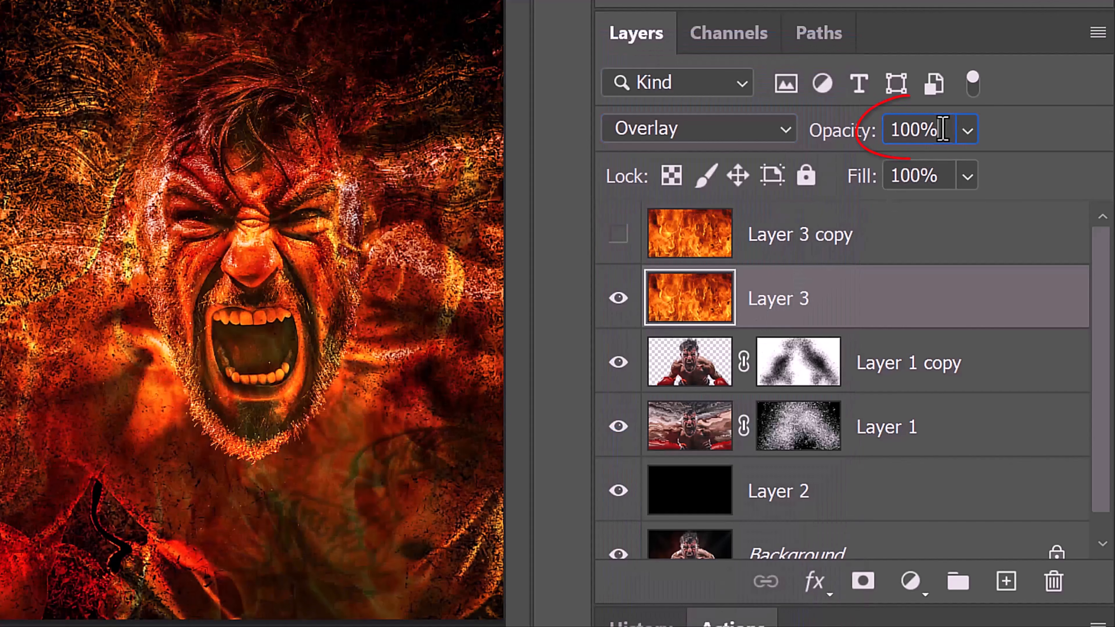
pyautogui.moveTo(941, 129); pyautogui.dragTo(809, 119)
pyautogui.write('70')
pyautogui.press('Return')
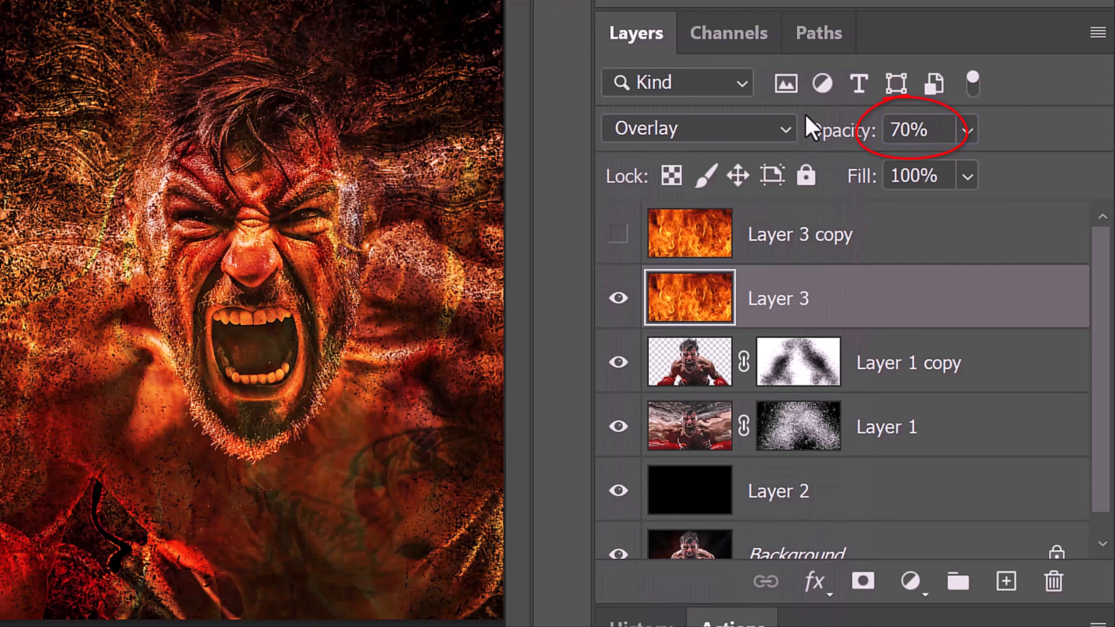
# - Make Layer 3 copy visible again and add a black layer mask that hides it
pyautogui.click(618, 235)
pyautogui.click(697, 238)
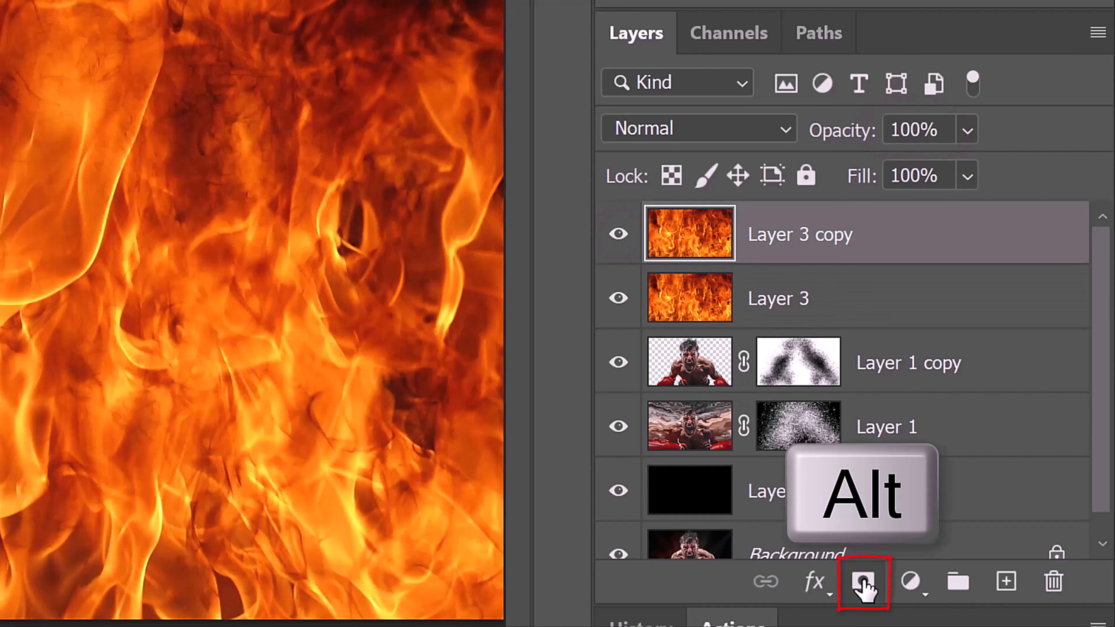
pyautogui.keyDown('alt'); pyautogui.click(863, 588); pyautogui.keyUp('alt')
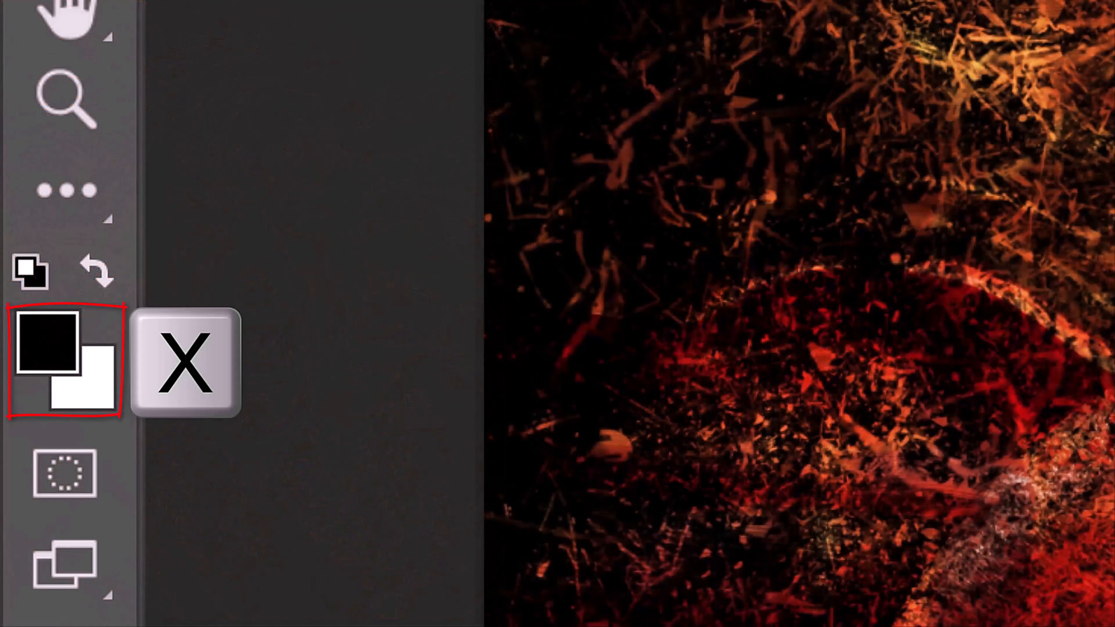
# - Make white the foreground color and stamp flame shards over the image on Layer 3 copy's mask with an enlarged broken-glass brush
pyautogui.press('x')
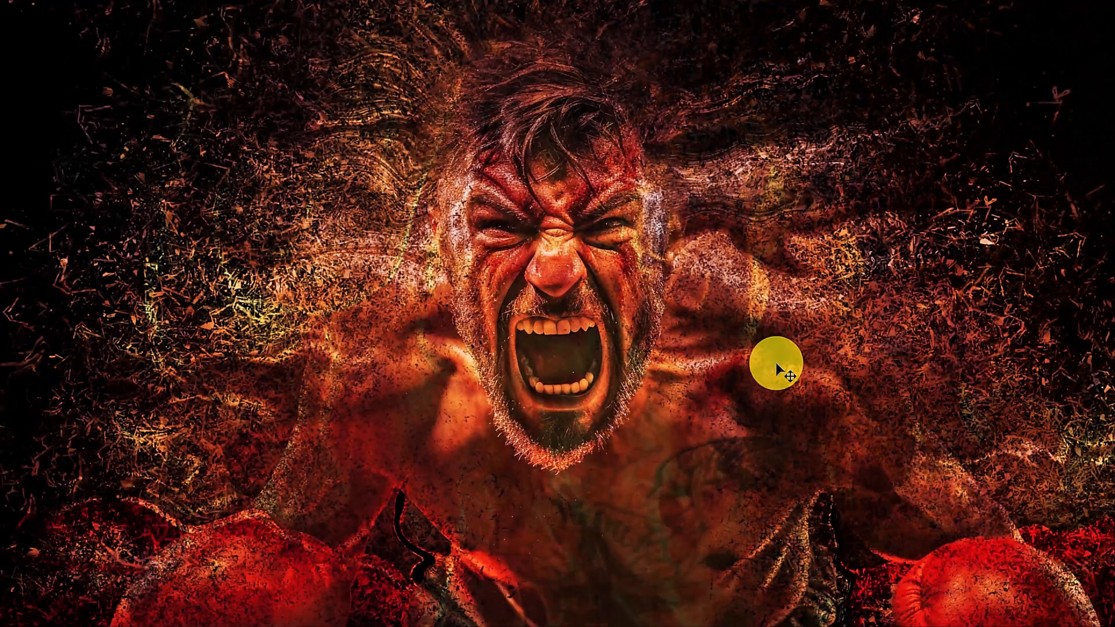
pyautogui.press(']')
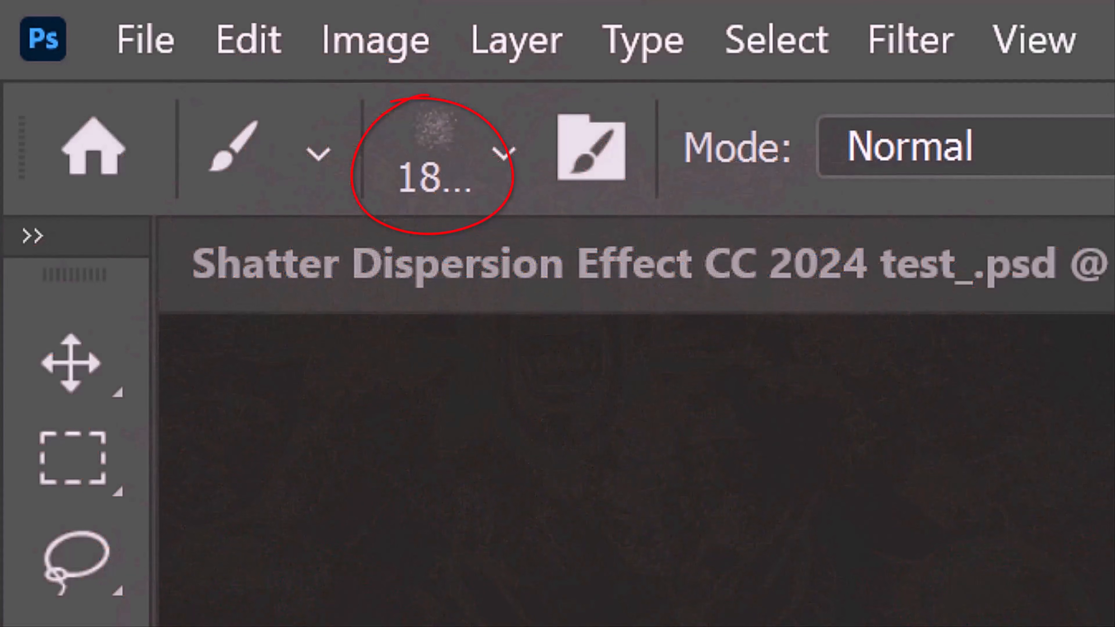
pyautogui.press(']')
pyautogui.press(']')
pyautogui.press(']')
pyautogui.press(']')
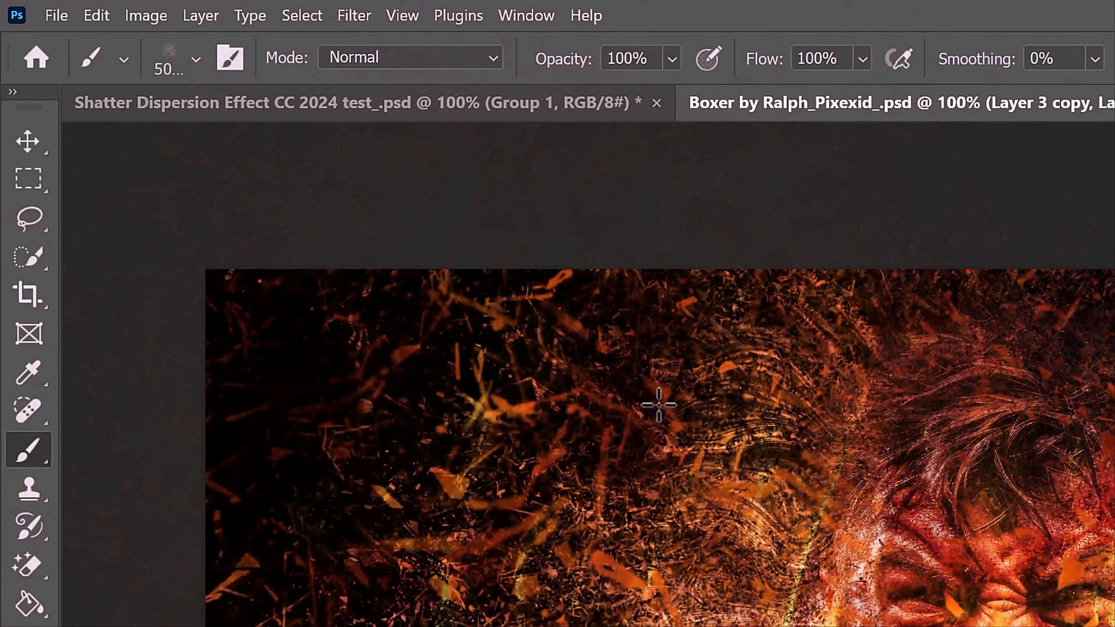
# - Soften Layer 3 copy's mask with a Gaussian Blur of 3.0 pixels radius
pyautogui.click(354, 15)
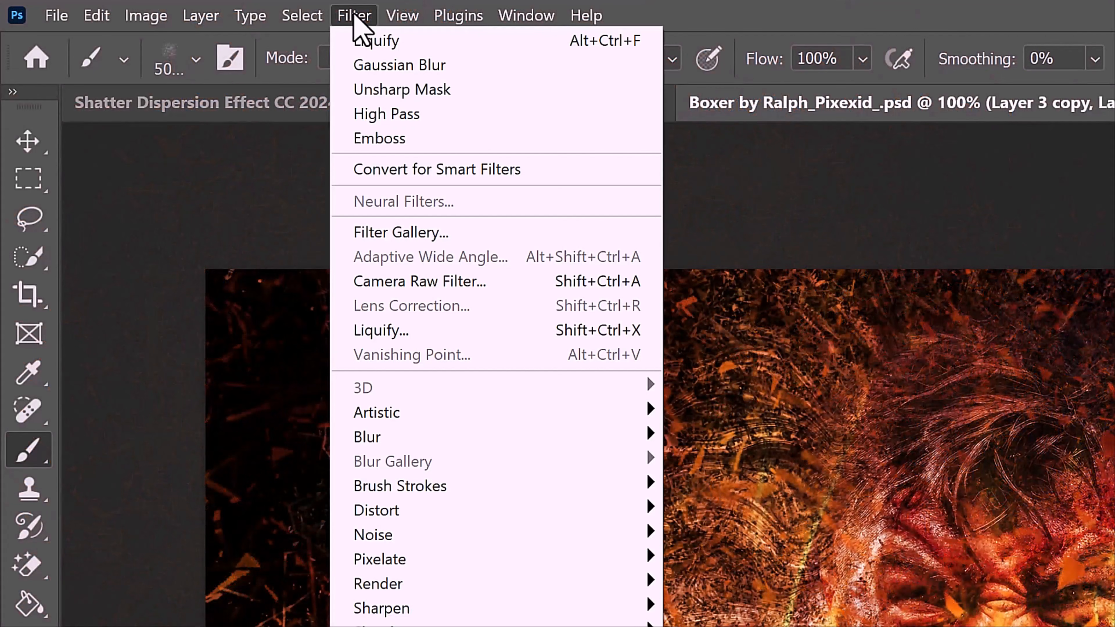
pyautogui.moveTo(369, 437)
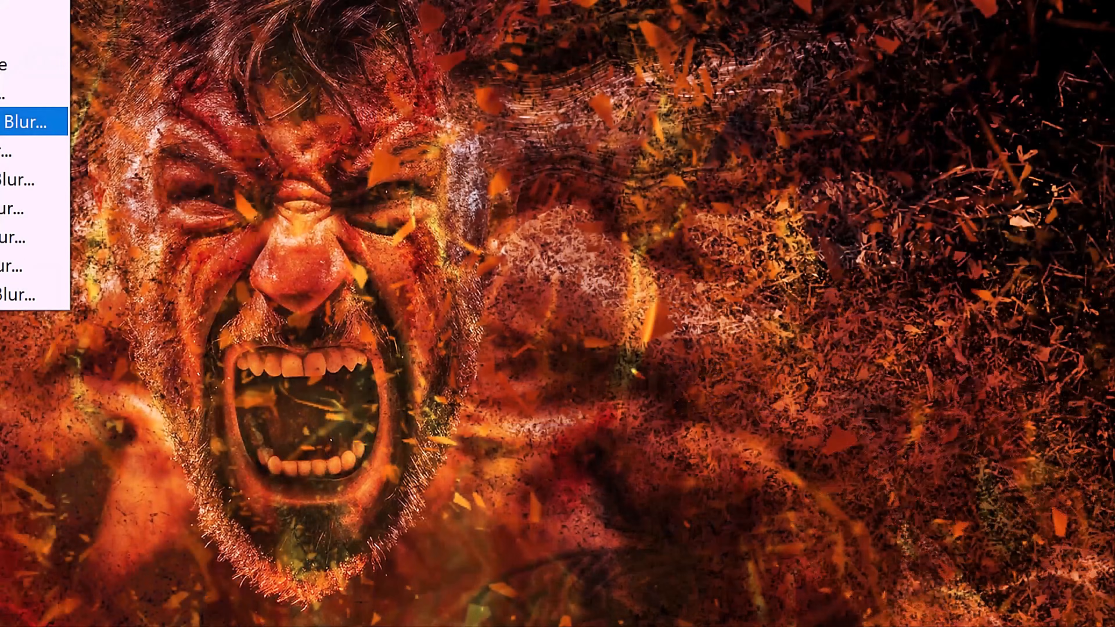
pyautogui.click(25, 122)
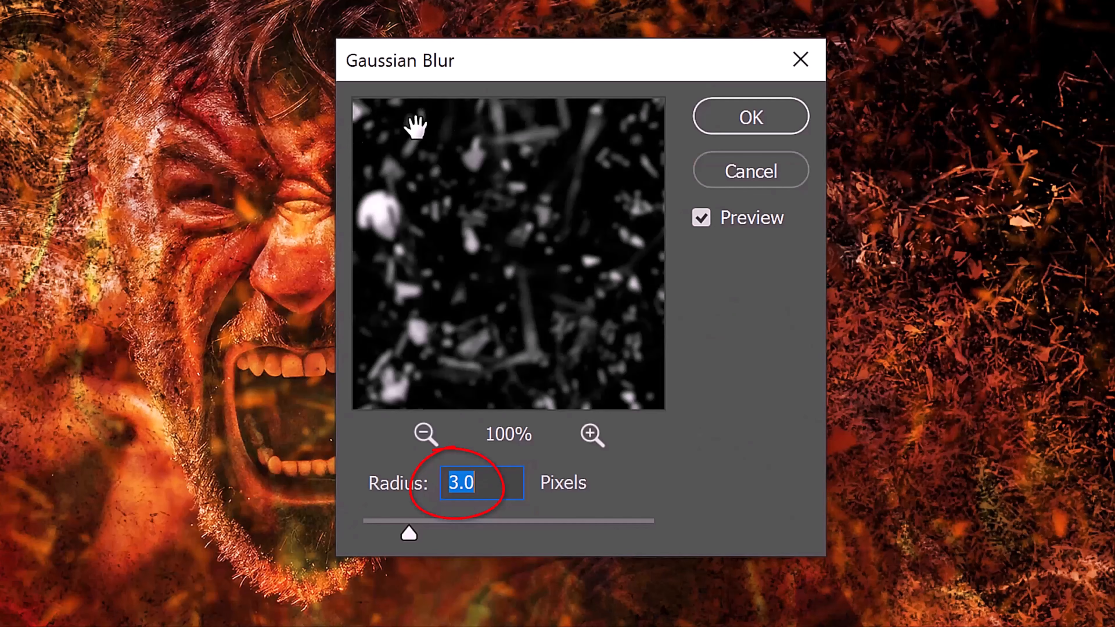
pyautogui.click(758, 115)
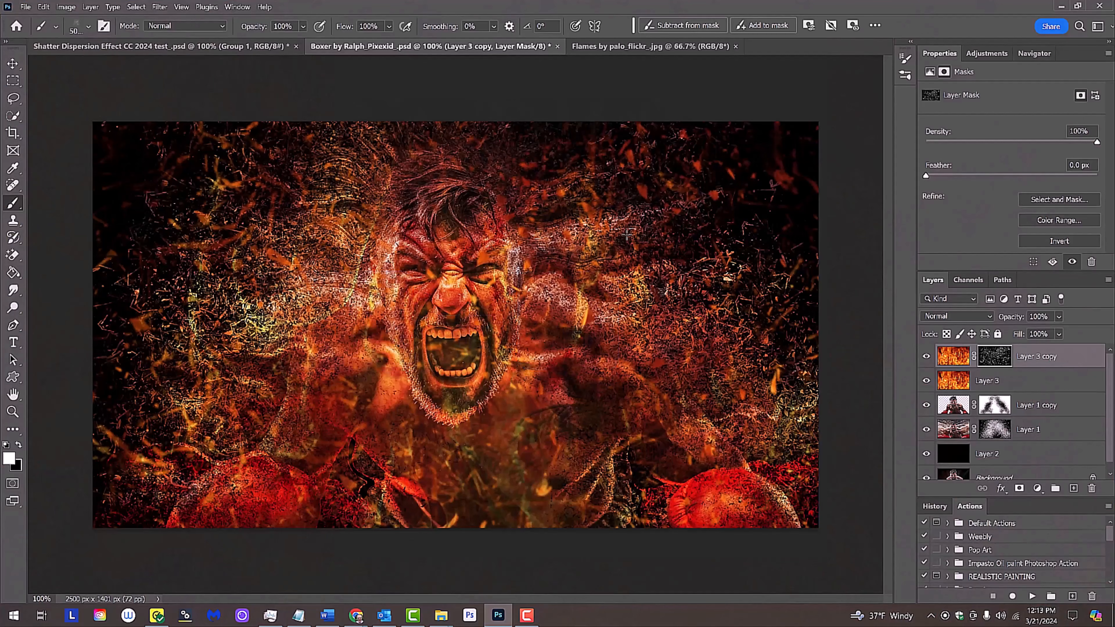
# - Scale up the flame shards of Layer 3 copy to 154% in width and height
pyautogui.hotkey('ctrl', 't')
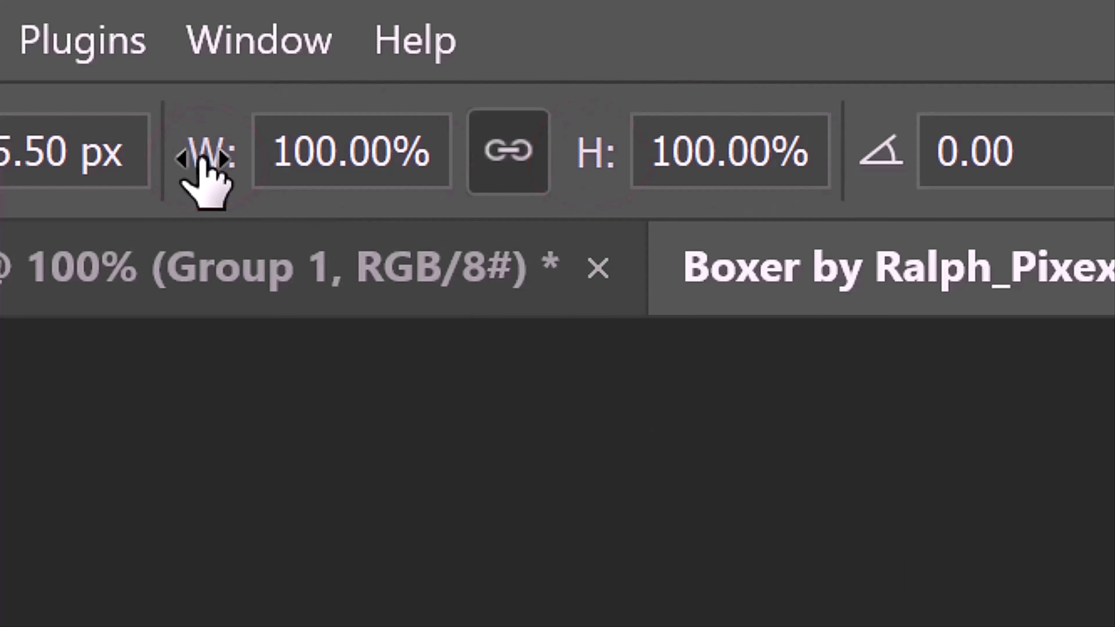
pyautogui.moveTo(204, 162); pyautogui.dragTo(371, 176)
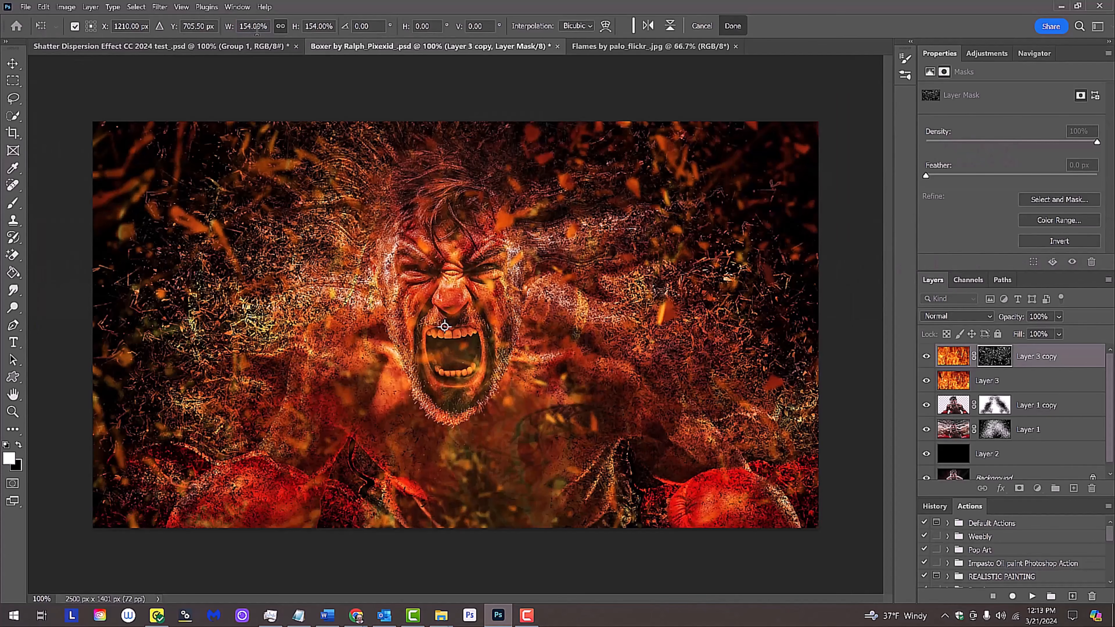
# - Make black the foreground color and choose the Soft Round brush from the General Brushes for the Brush tool
pyautogui.press('b')
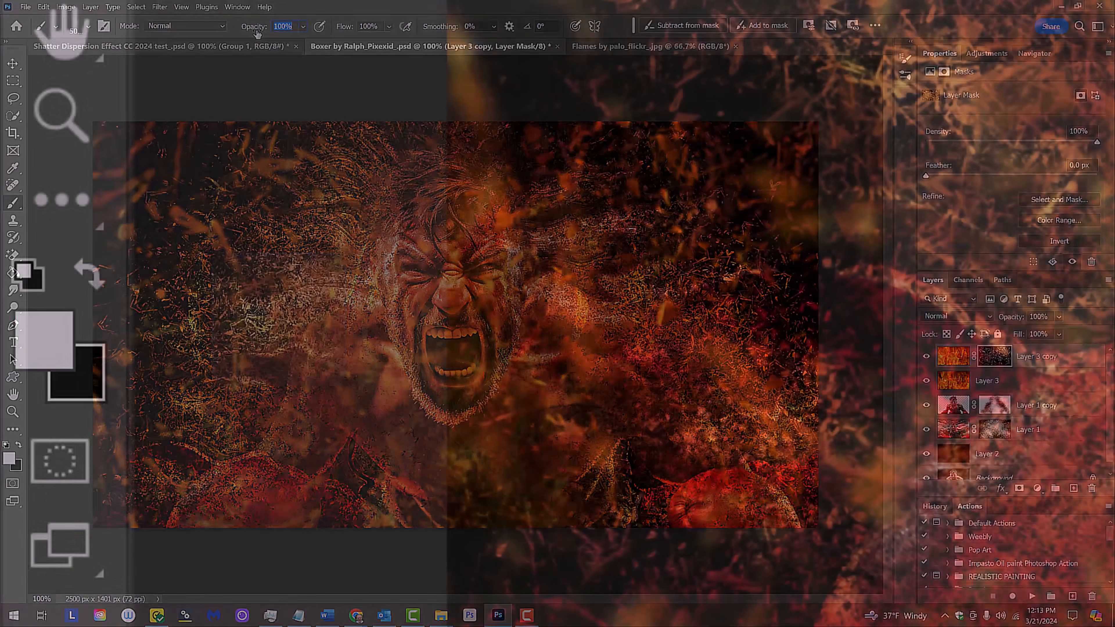
pyautogui.press('x')
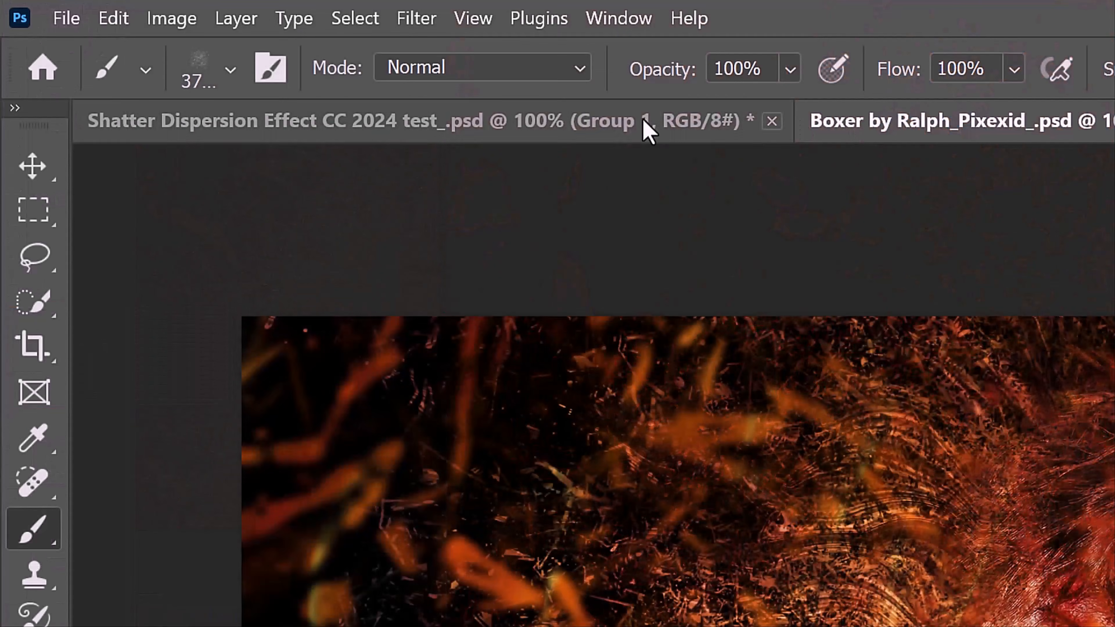
pyautogui.click(229, 70)
pyautogui.scroll(15, 419, 439)
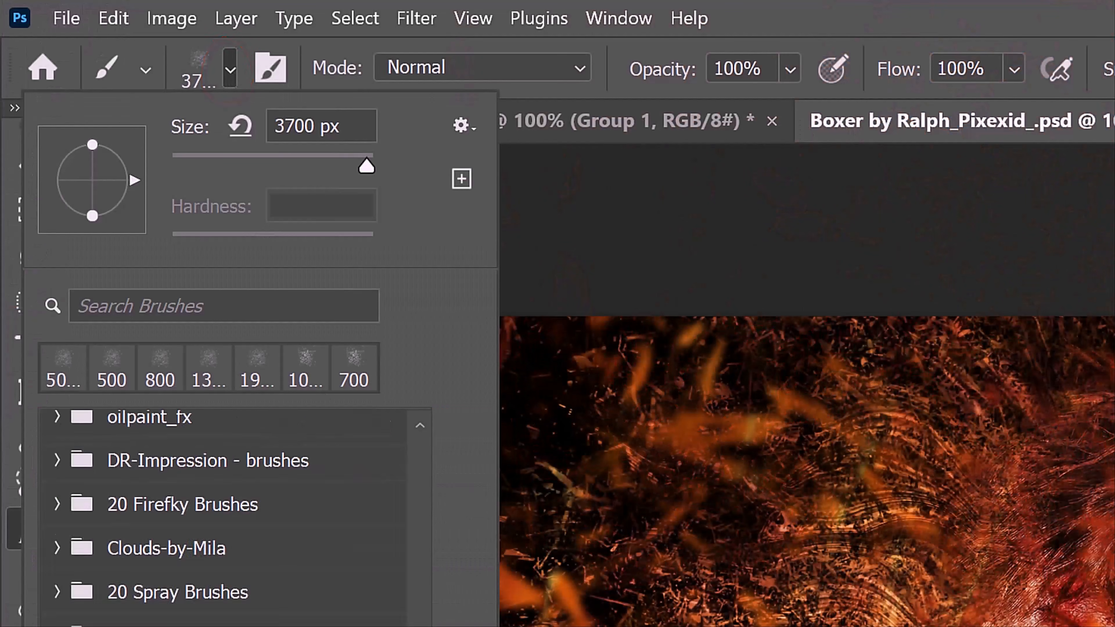
pyautogui.click(270, 482)
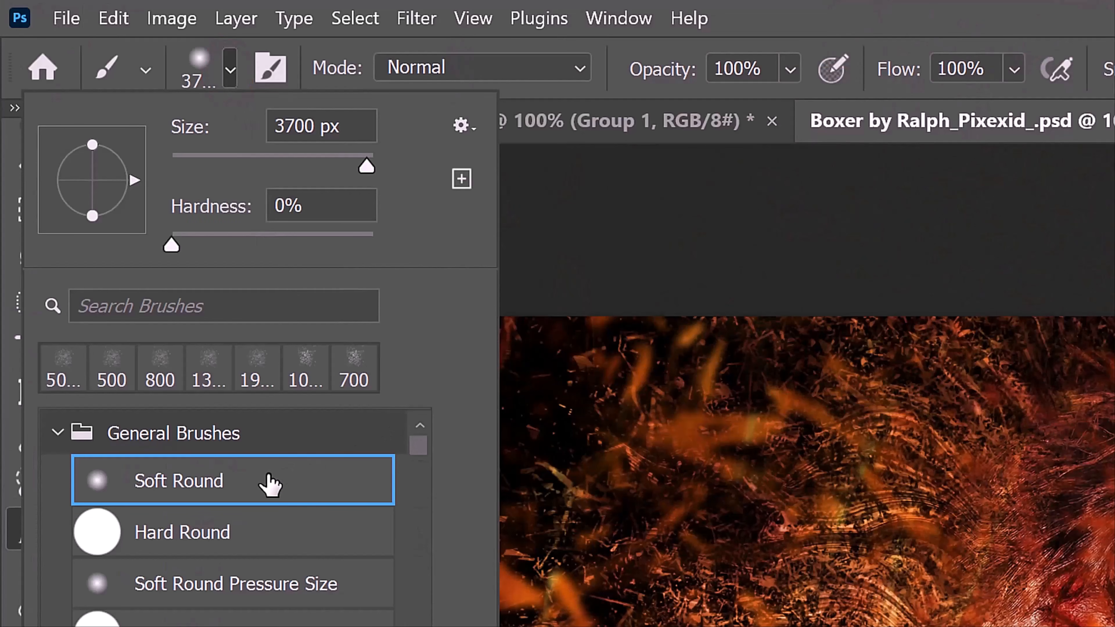
pyautogui.click(348, 443)
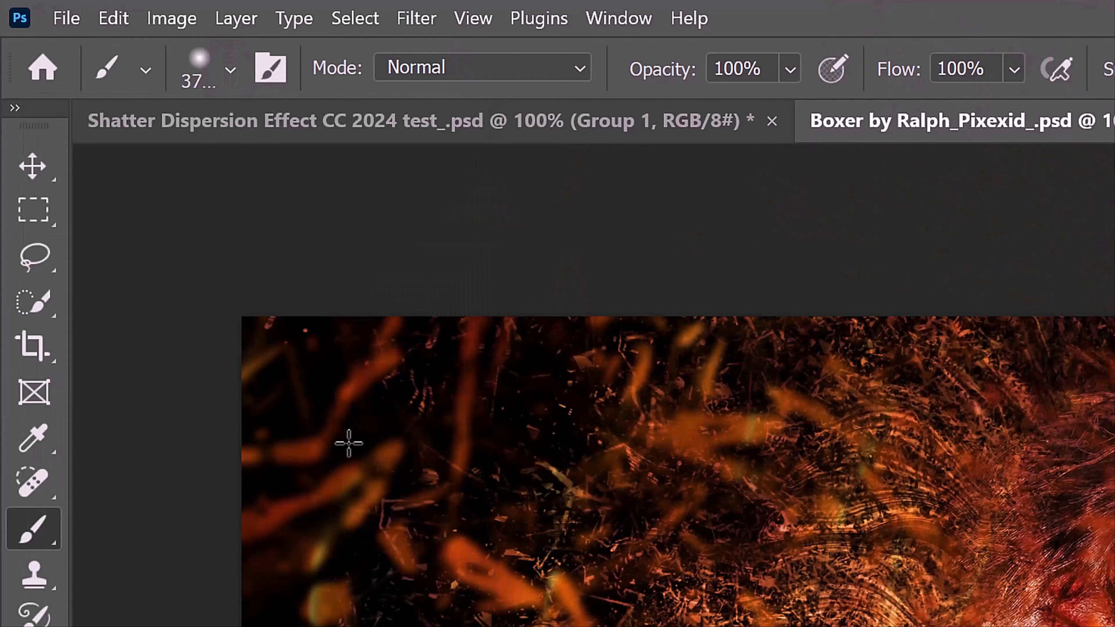
# - Reduce the soft brush size and paint black on Layer 3 copy's mask to remove flame shards from the boxer's face and chest
pyautogui.press('[')
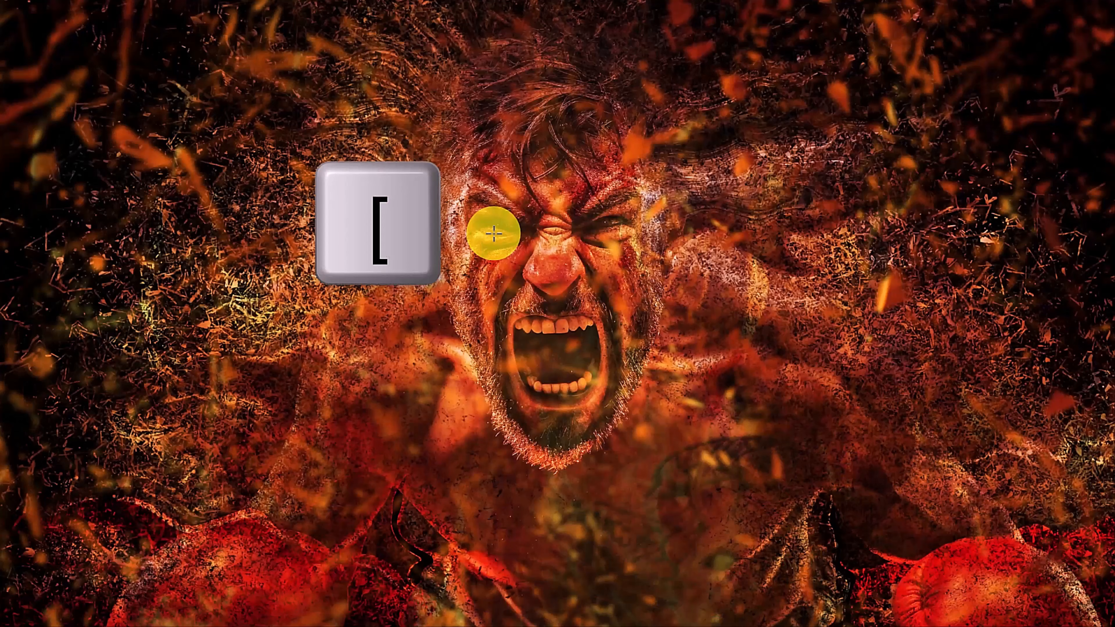
pyautogui.press('[')
pyautogui.press('[')
pyautogui.press('[')
pyautogui.press('[')
pyautogui.press('[')
pyautogui.press('[')
pyautogui.press('[')
pyautogui.press('[')
pyautogui.press('[')
pyautogui.press('[')
pyautogui.moveTo(612, 195)
pyautogui.mouseDown()
pyautogui.moveTo(629, 167)
pyautogui.moveTo(507, 173)
pyautogui.moveTo(478, 318)
pyautogui.moveTo(478, 234)
pyautogui.moveTo(663, 358)
pyautogui.mouseUp()
pyautogui.moveTo(560, 495)
pyautogui.mouseDown()
pyautogui.moveTo(410, 374)
pyautogui.moveTo(485, 524)
pyautogui.moveTo(640, 459)
pyautogui.moveTo(670, 522)
pyautogui.mouseUp()
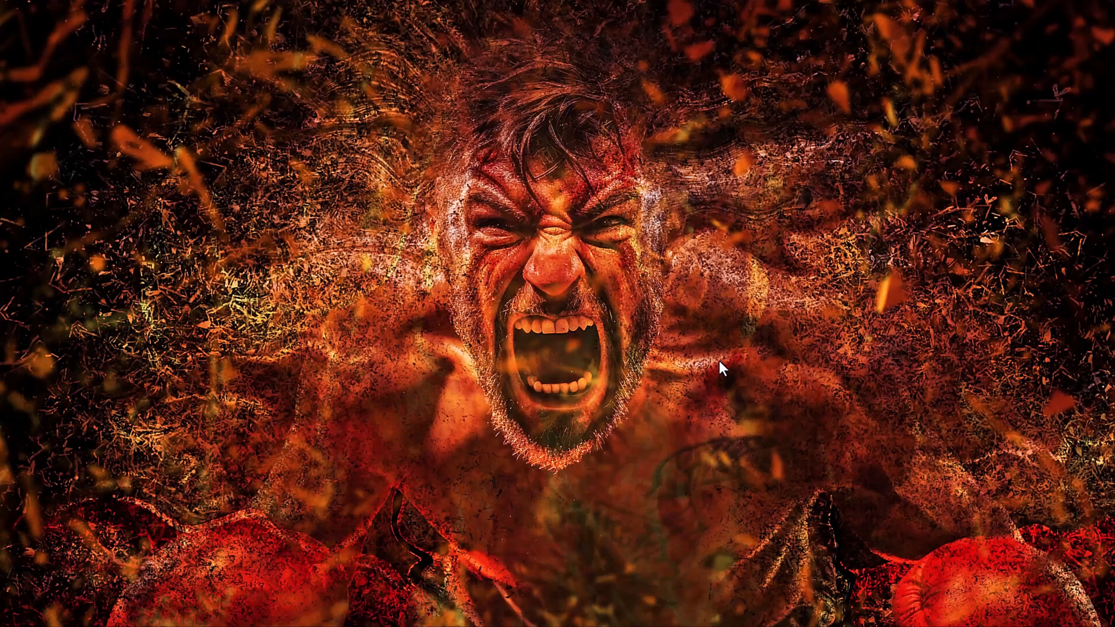